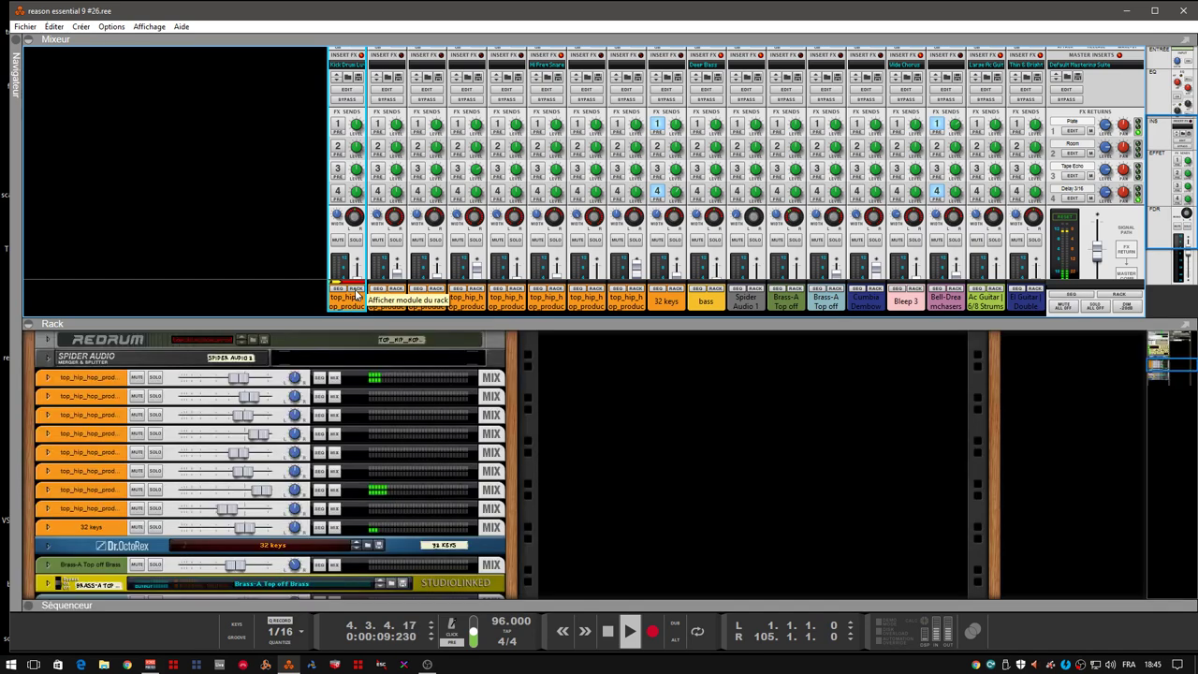
- Unfold the top_hip_hop Redrum and the 32 keys Dr.OctoRex in the rack
{"action": "left_click", "coordinate": [47, 340]}
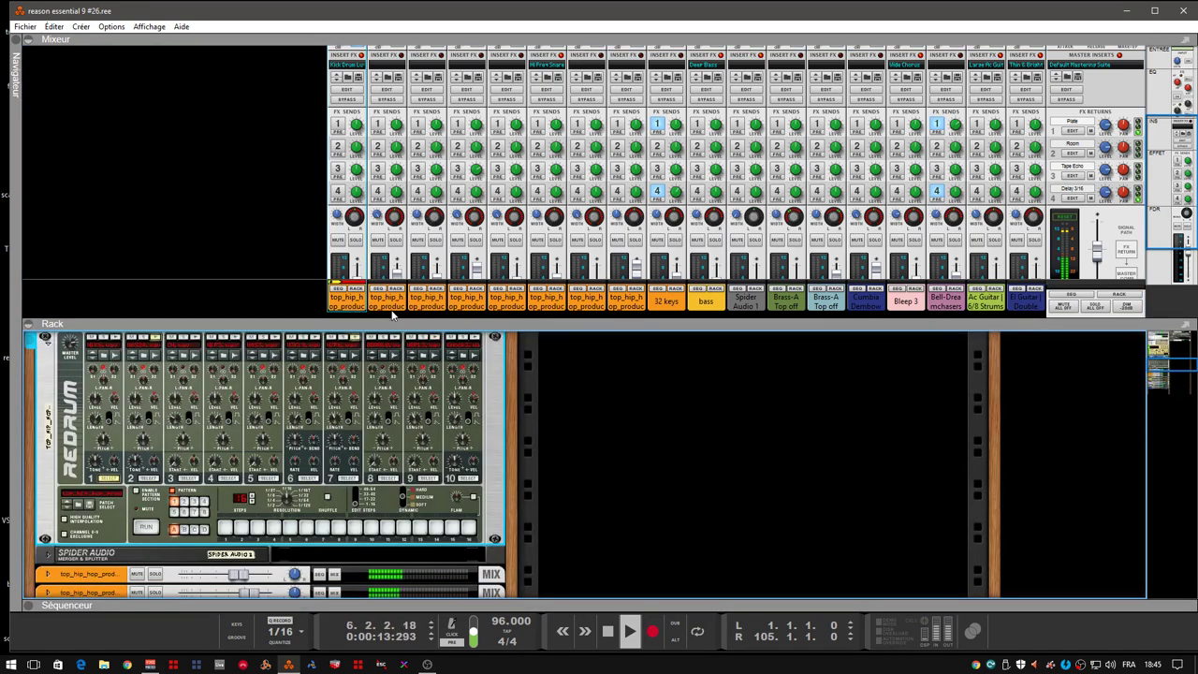
{"action": "left_click", "coordinate": [672, 301]}
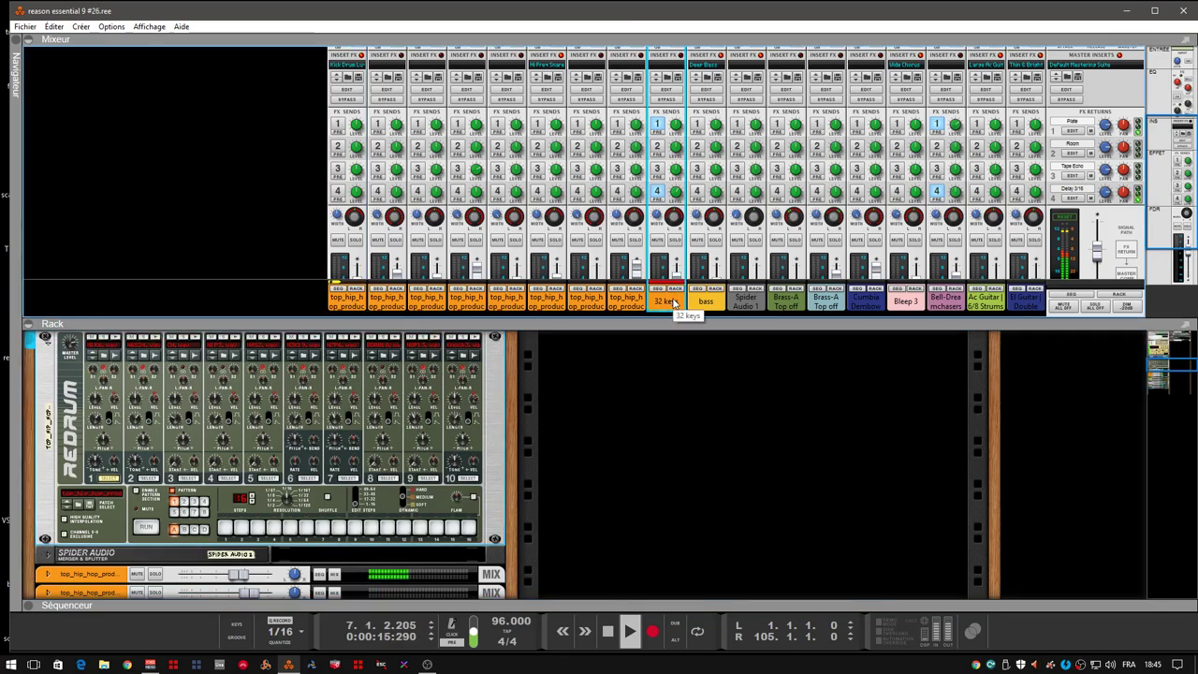
{"action": "left_click", "coordinate": [673, 295]}
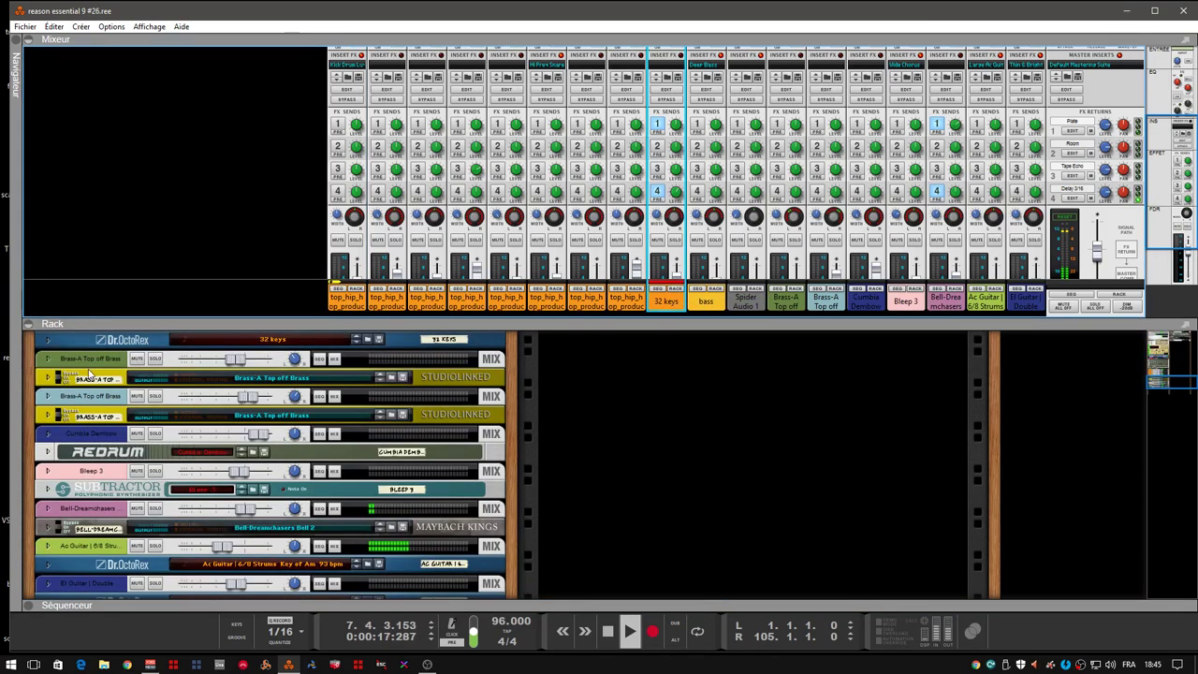
{"action": "left_click", "coordinate": [48, 340]}
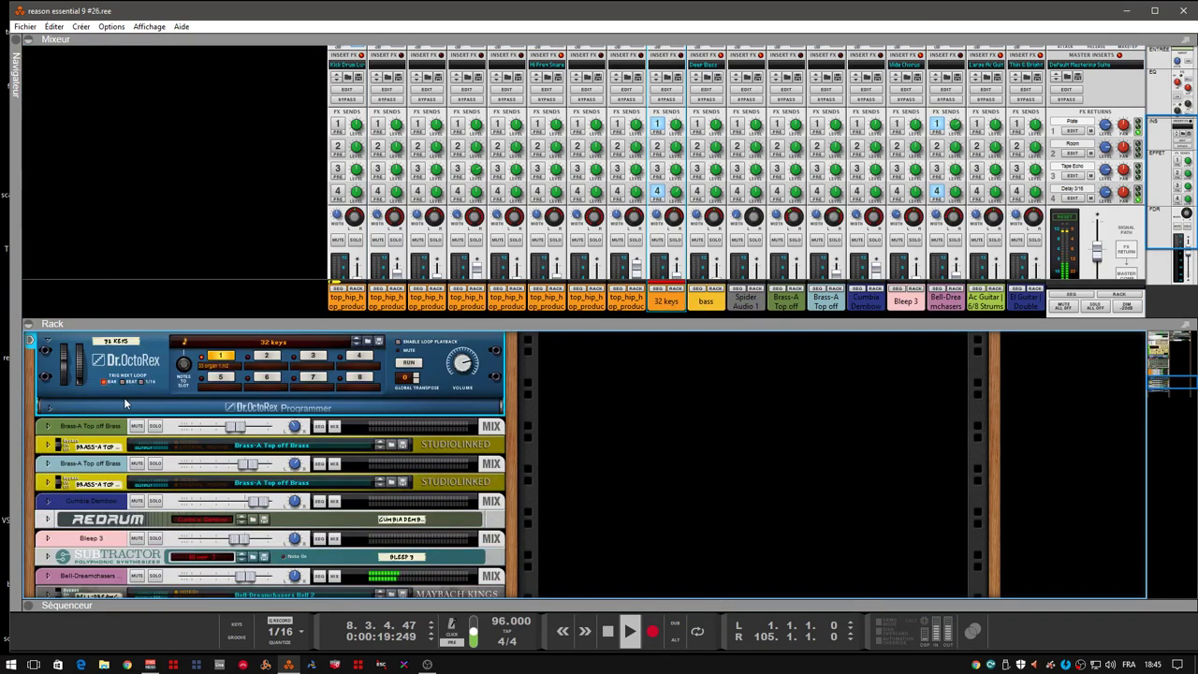
- Unfold the programmer of the 32 keys Dr.OctoRex and enable Select Slice Via MIDI
{"action": "left_click", "coordinate": [49, 411]}
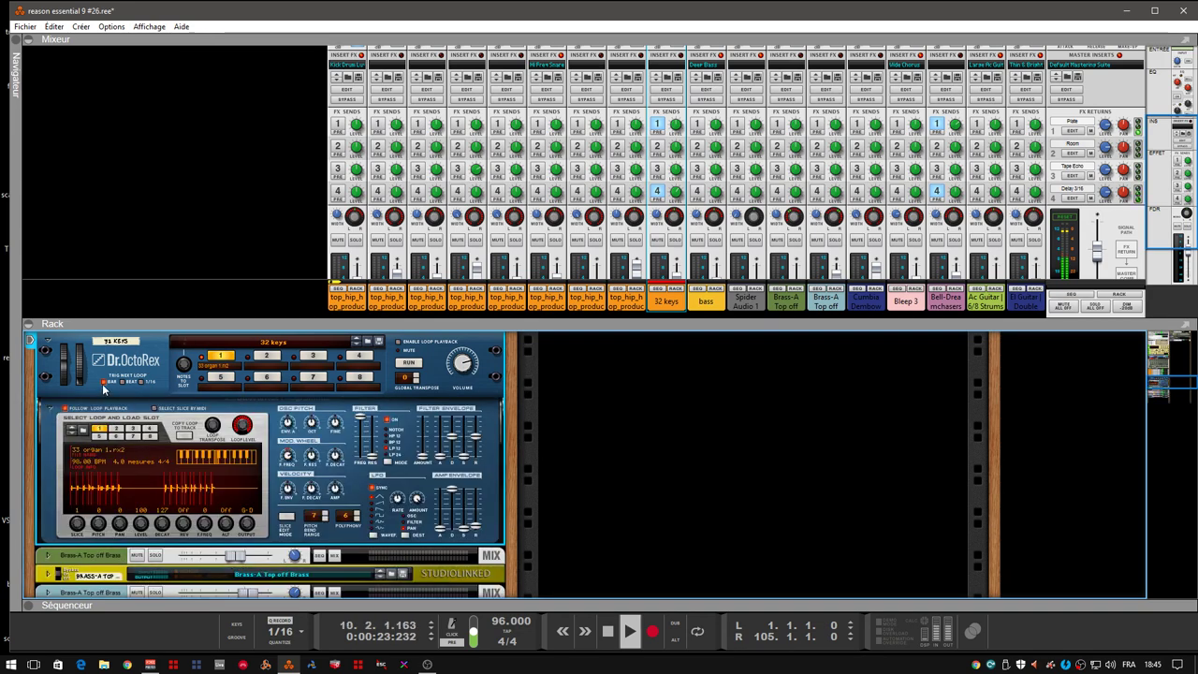
{"action": "left_click", "coordinate": [154, 409]}
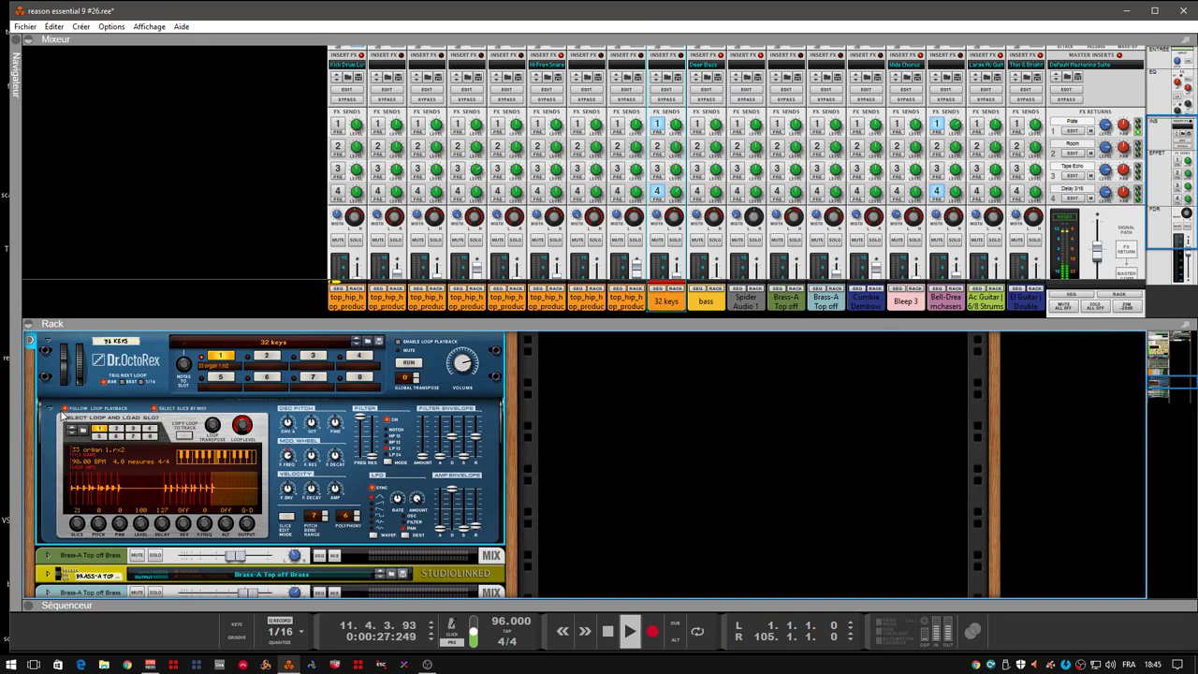
- Show the bass channel's NN-XT and its mix channel in the rack
{"action": "left_click", "coordinate": [715, 289]}
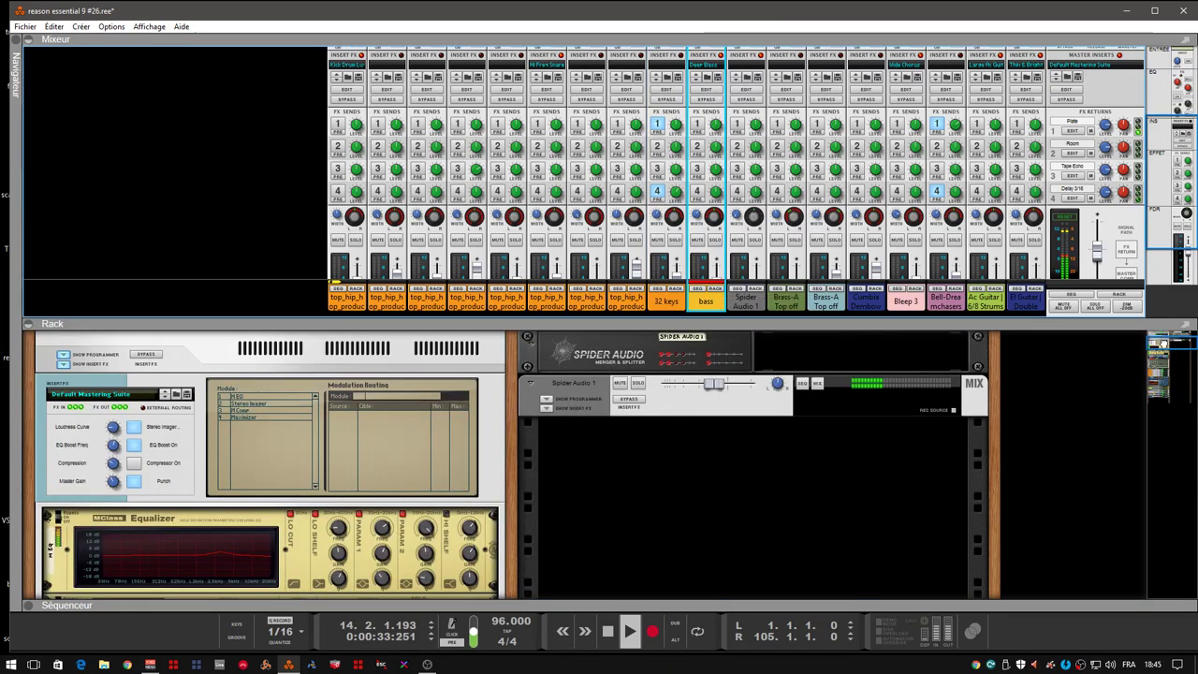
{"action": "left_click_drag", "start_coordinate": [1161, 343], "coordinate": [1161, 335]}
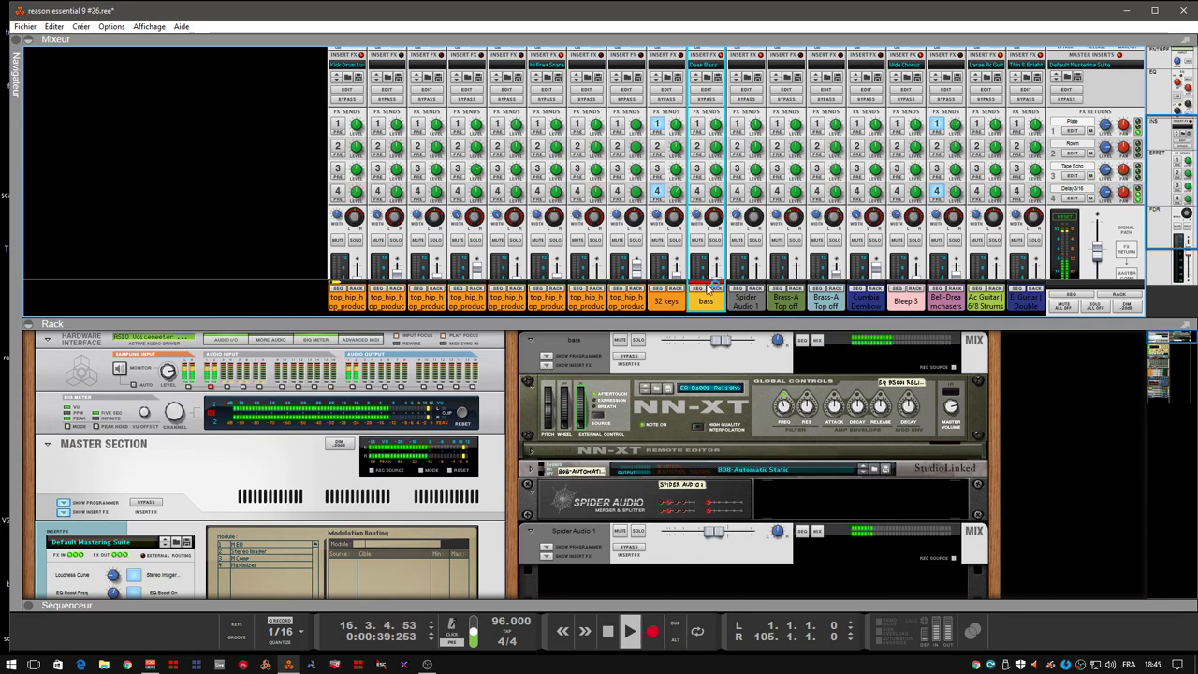
- Locate the Brass-A Top off channel's devices in the rack and unfold both Hip-Hop Brass instruments
{"action": "left_click", "coordinate": [780, 288]}
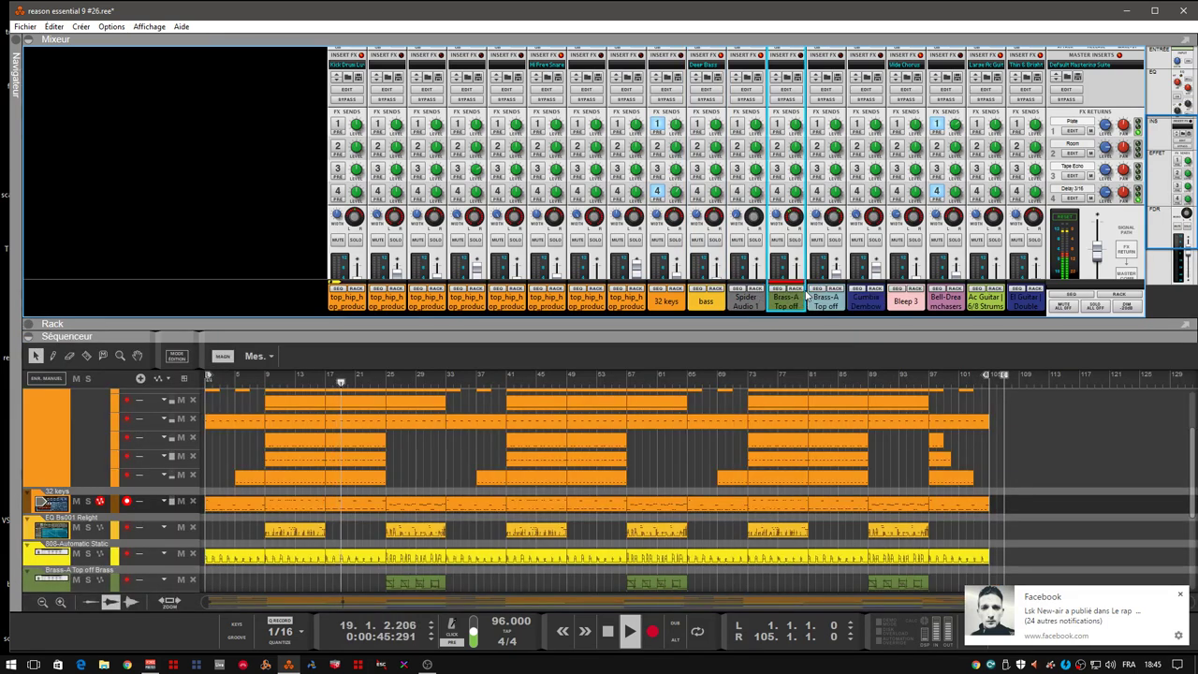
{"action": "left_click", "coordinate": [787, 290]}
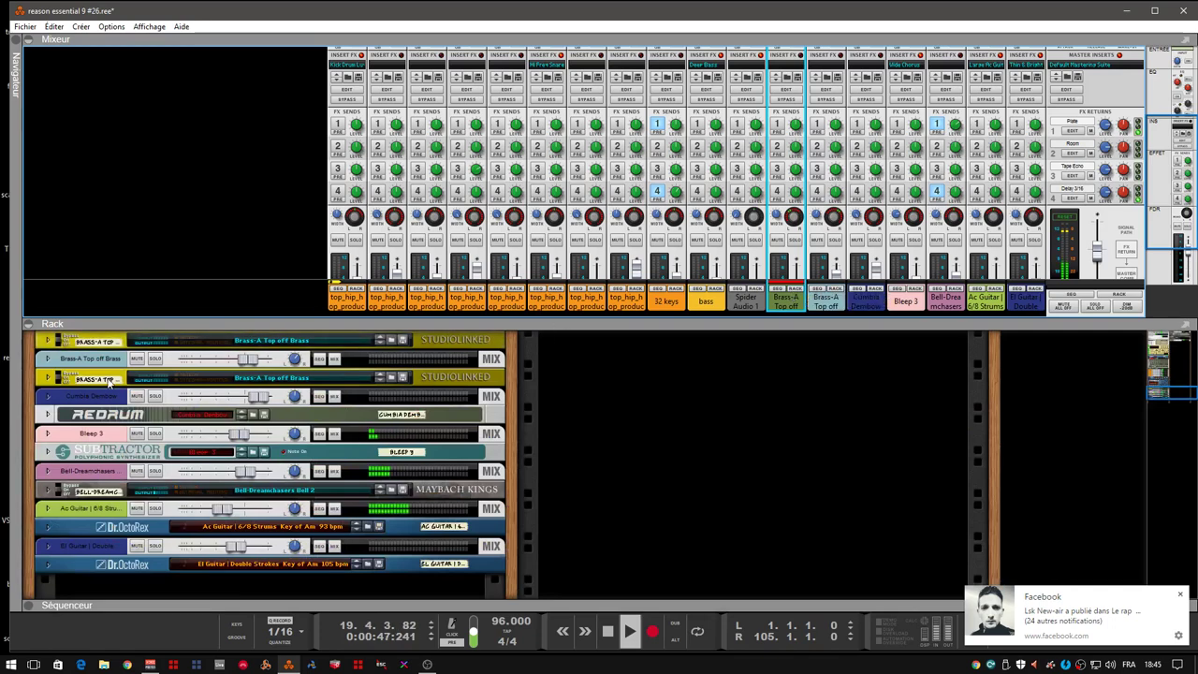
{"action": "left_click", "coordinate": [47, 343]}
{"action": "left_click", "coordinate": [46, 447]}
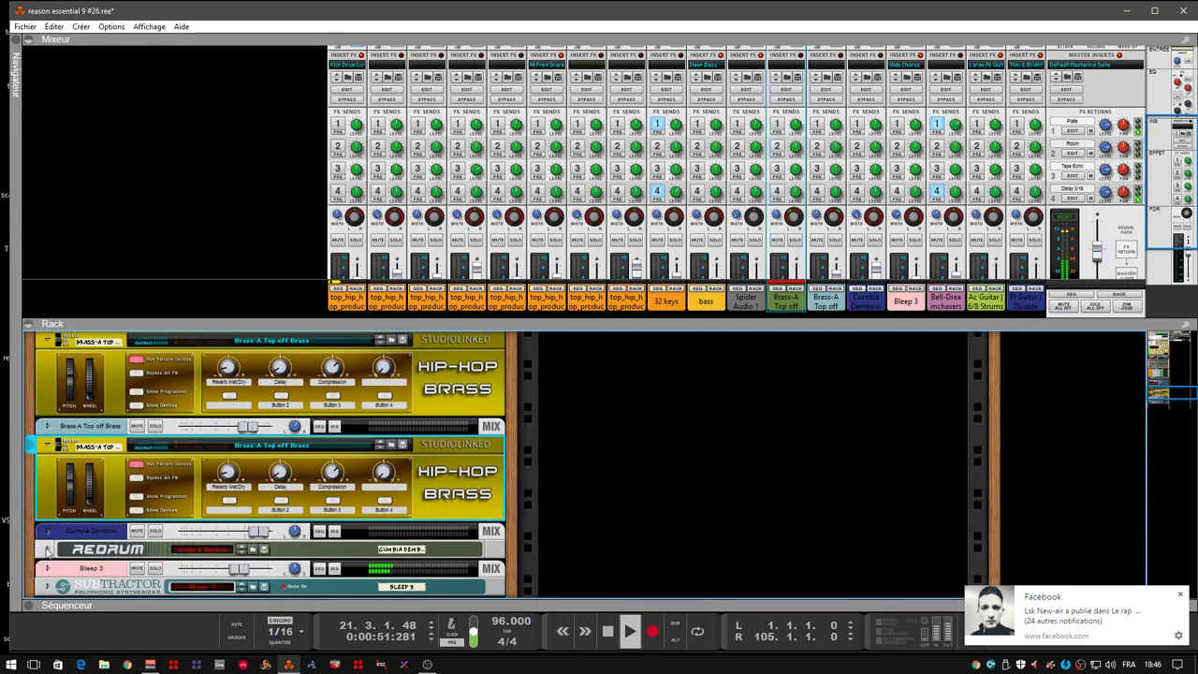
- Unfold the Cumbia Dembow Redrum and the Bleep 3 Subtractor in the rack
{"action": "left_click", "coordinate": [47, 550]}
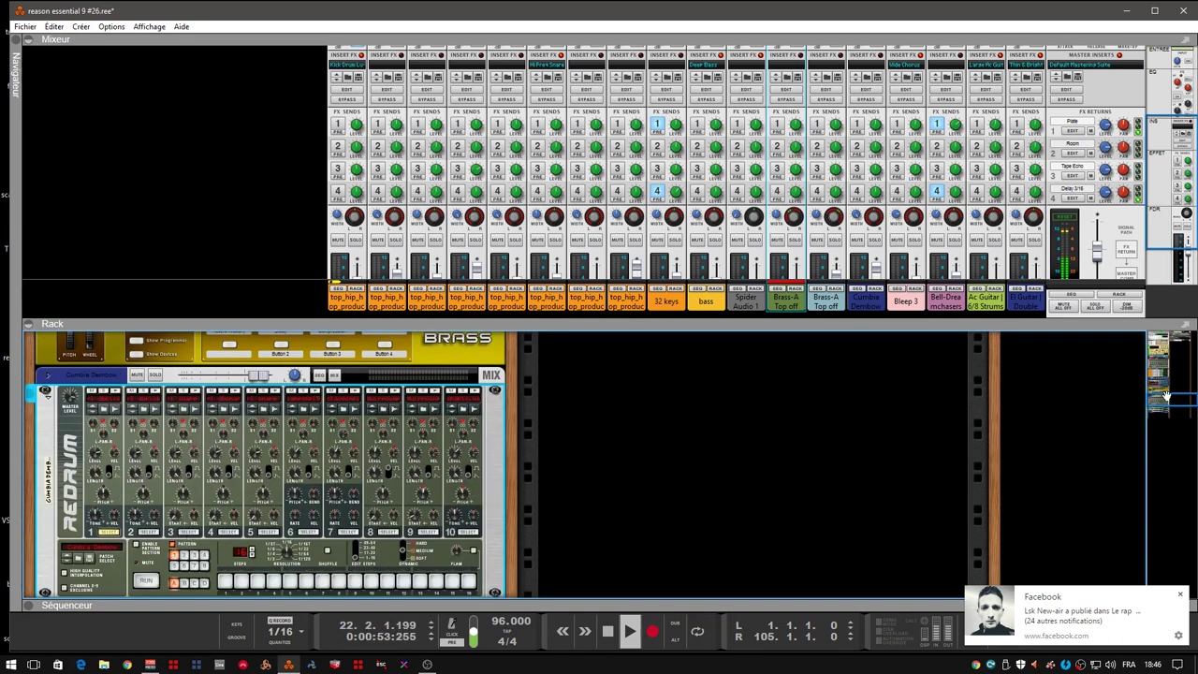
{"action": "scroll", "coordinate": [1165, 395], "scroll_direction": "down", "scroll_amount": 5}
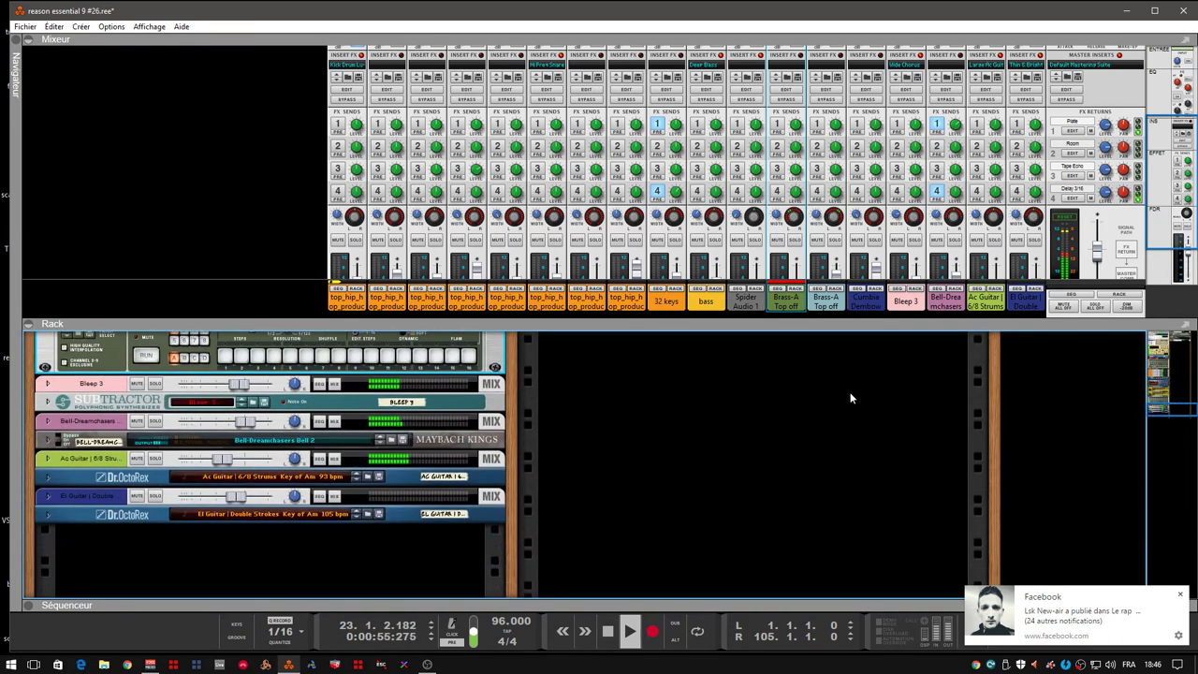
{"action": "left_click", "coordinate": [48, 401]}
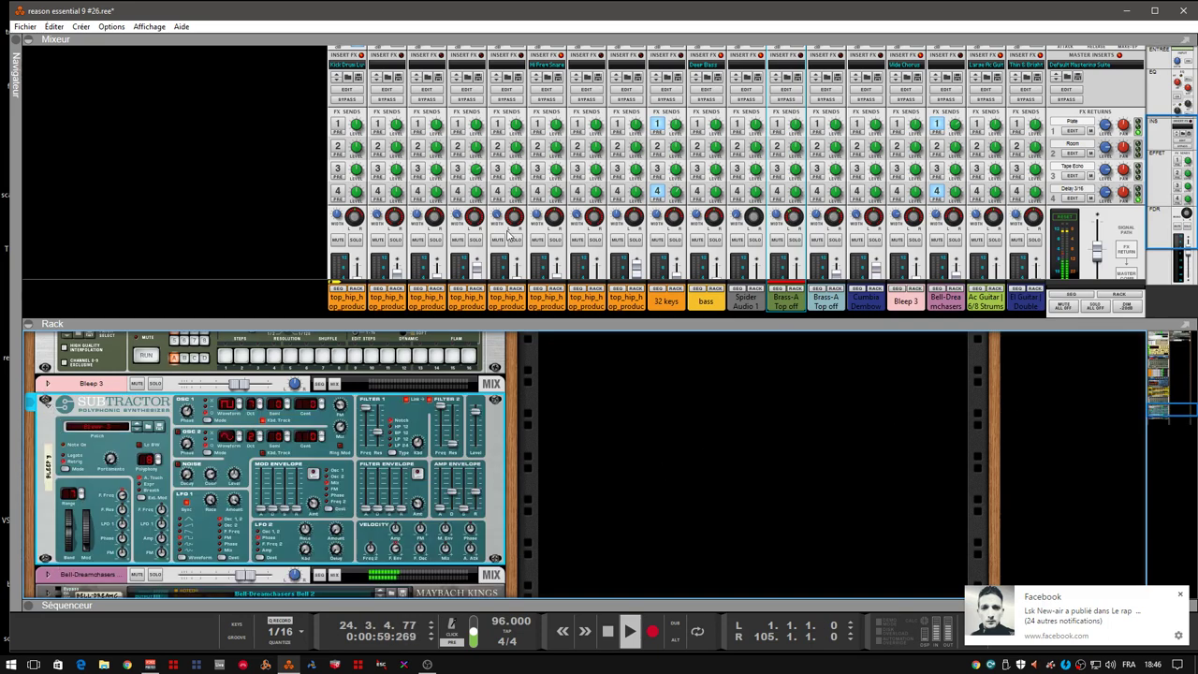
- Hide the mixer and unfold the Bell-Dreamchasers instrument, both guitar Dr.OctoRex players and the El Guitar mix channel in the rack
{"action": "left_click", "coordinate": [29, 40]}
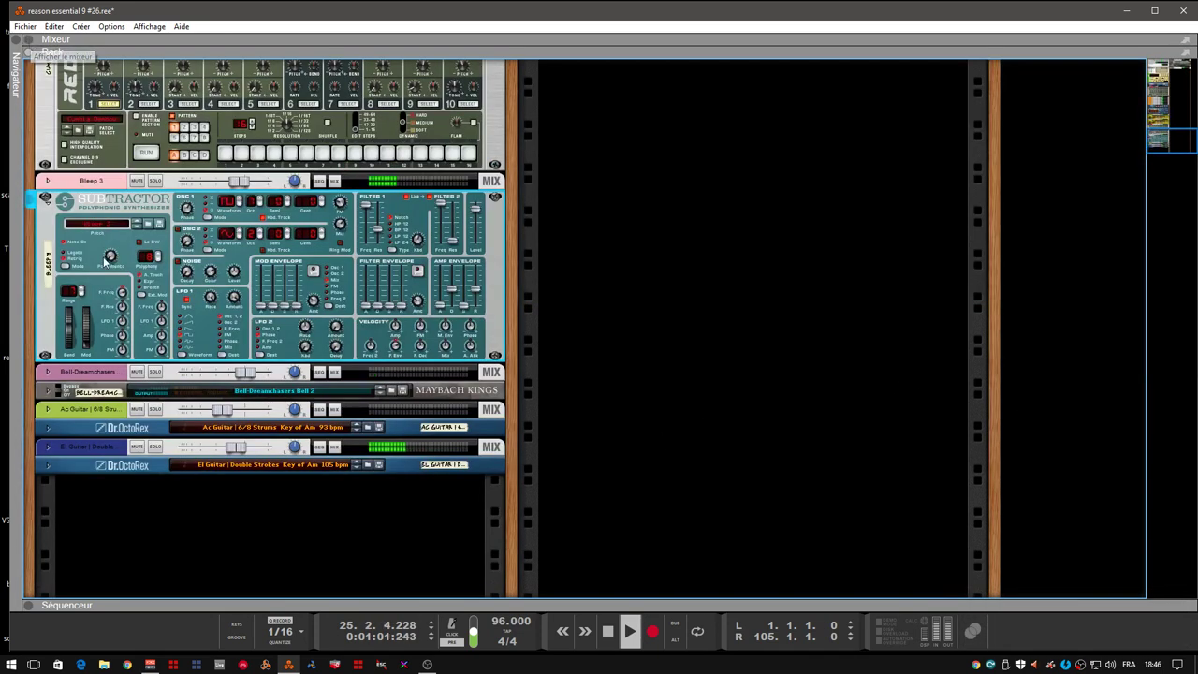
{"action": "left_click", "coordinate": [48, 392]}
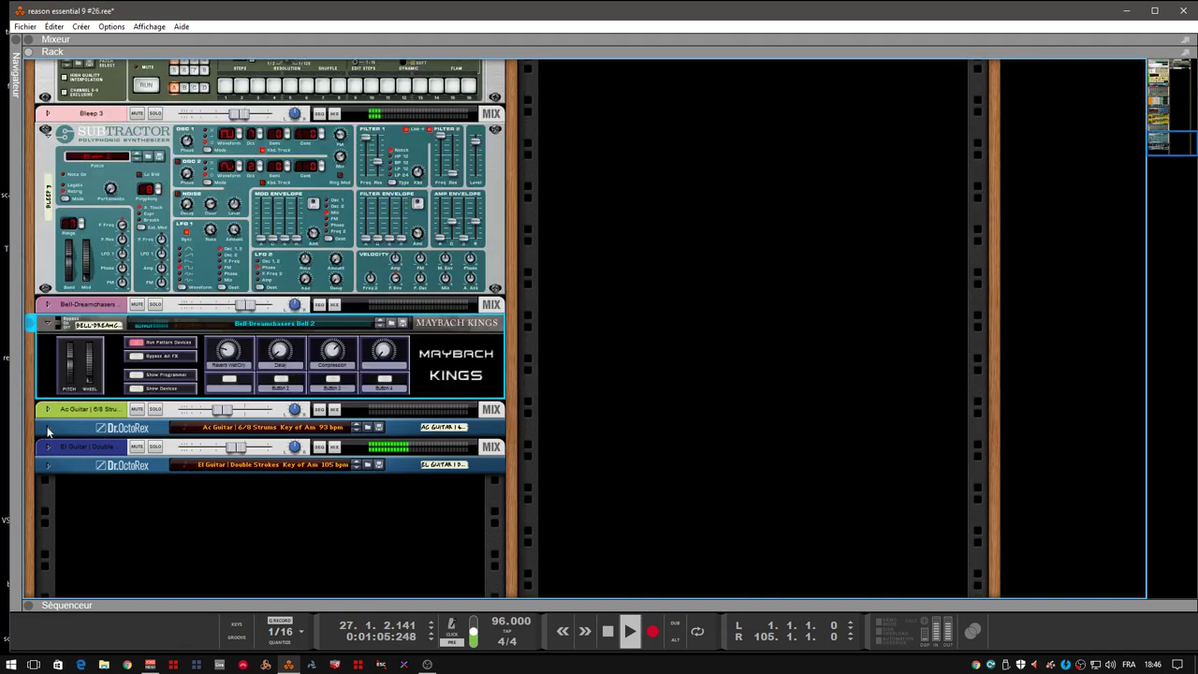
{"action": "left_click", "coordinate": [46, 426]}
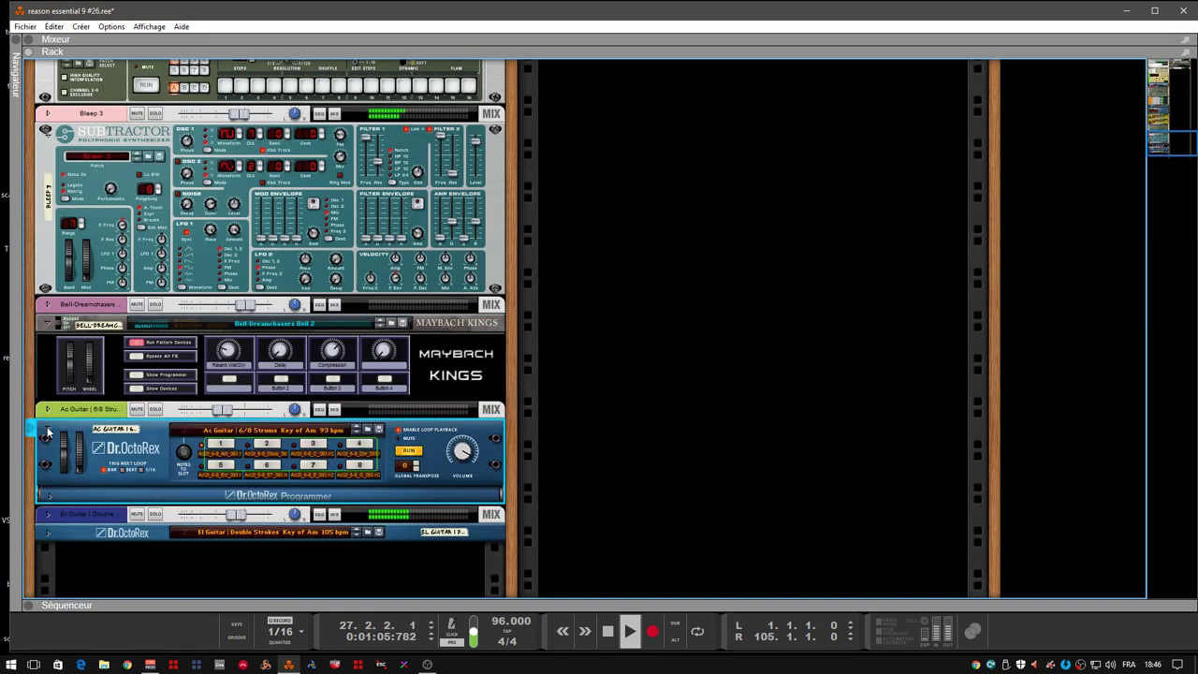
{"action": "left_click", "coordinate": [49, 518]}
{"action": "left_click", "coordinate": [46, 552]}
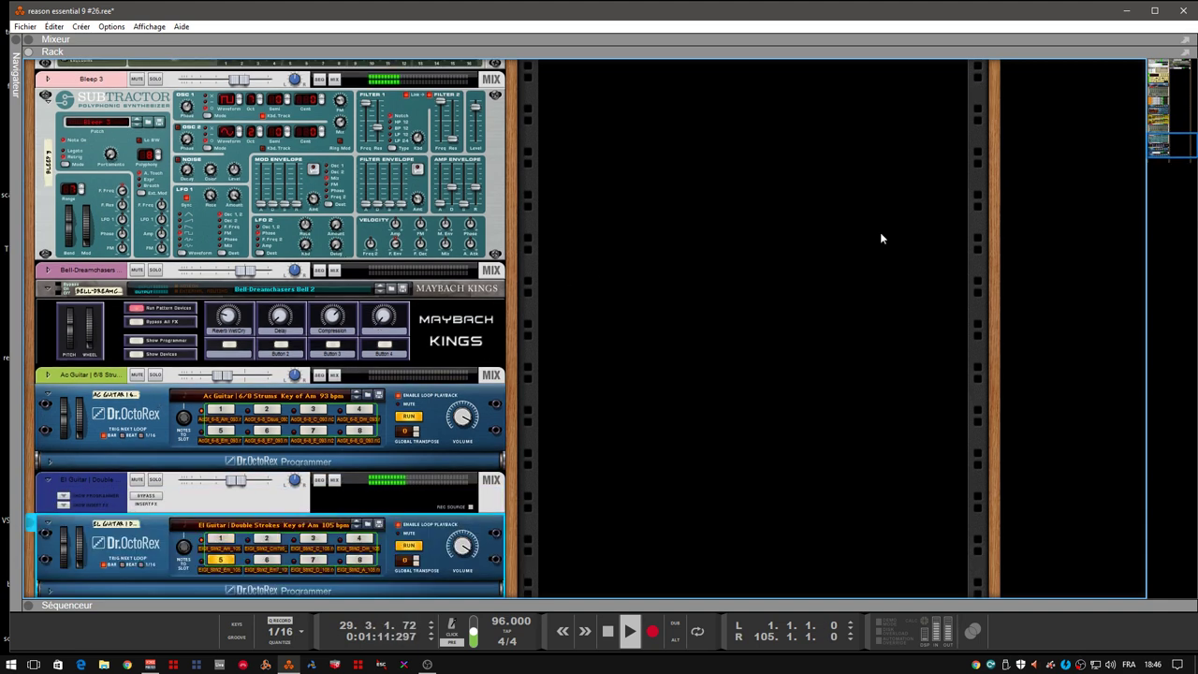
- Return to the hardware interface and master section in the rack, and display the mixer alone at full height
{"action": "left_click_drag", "start_coordinate": [1159, 149], "coordinate": [1152, 72]}
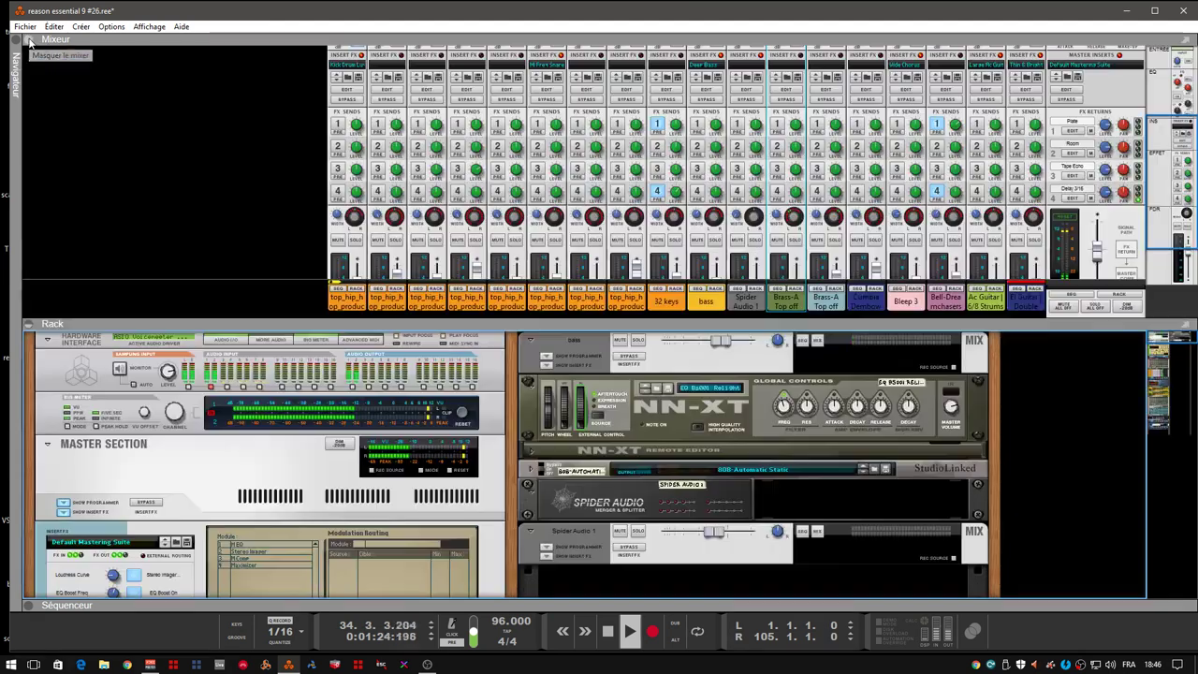
{"action": "left_click", "coordinate": [31, 40]}
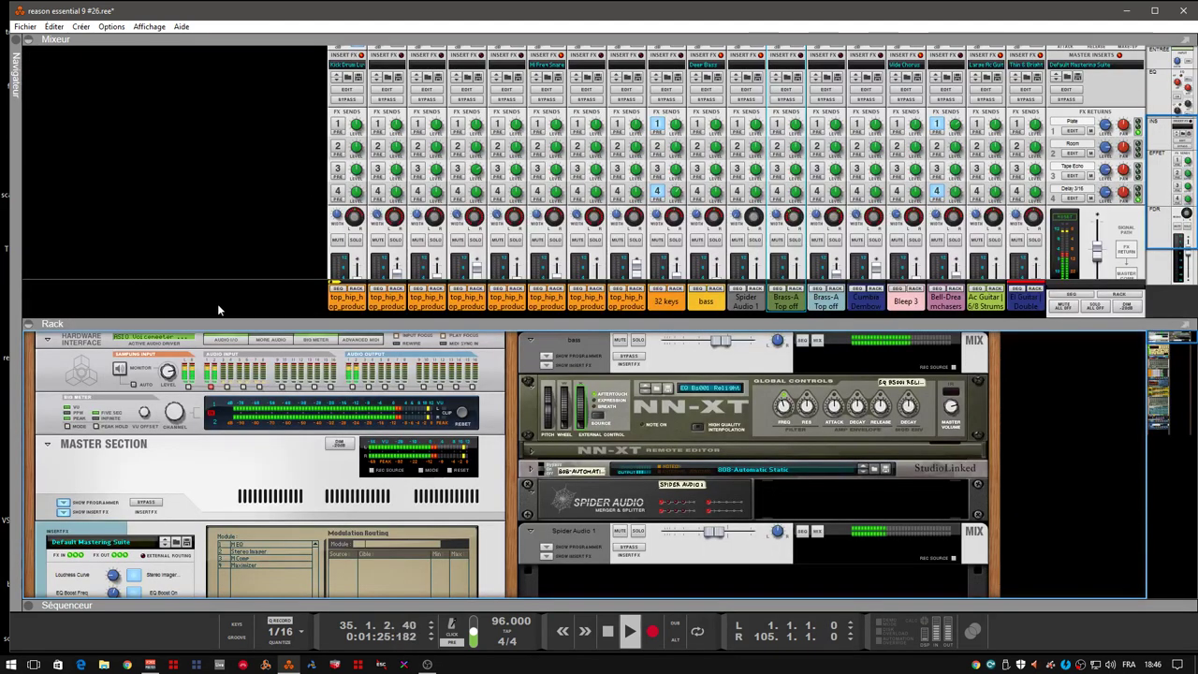
{"action": "left_click", "coordinate": [30, 324]}
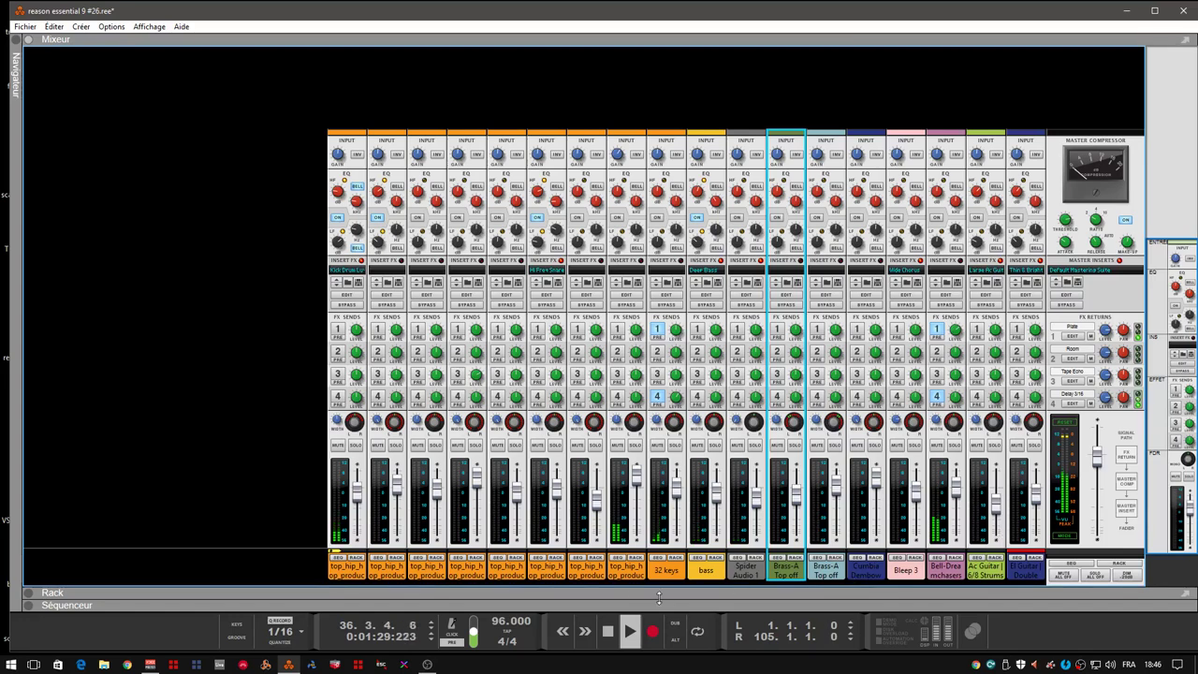
- View the full track arrangement in the sequencer alone, and bring the mixer back above it
{"action": "left_click", "coordinate": [28, 605]}
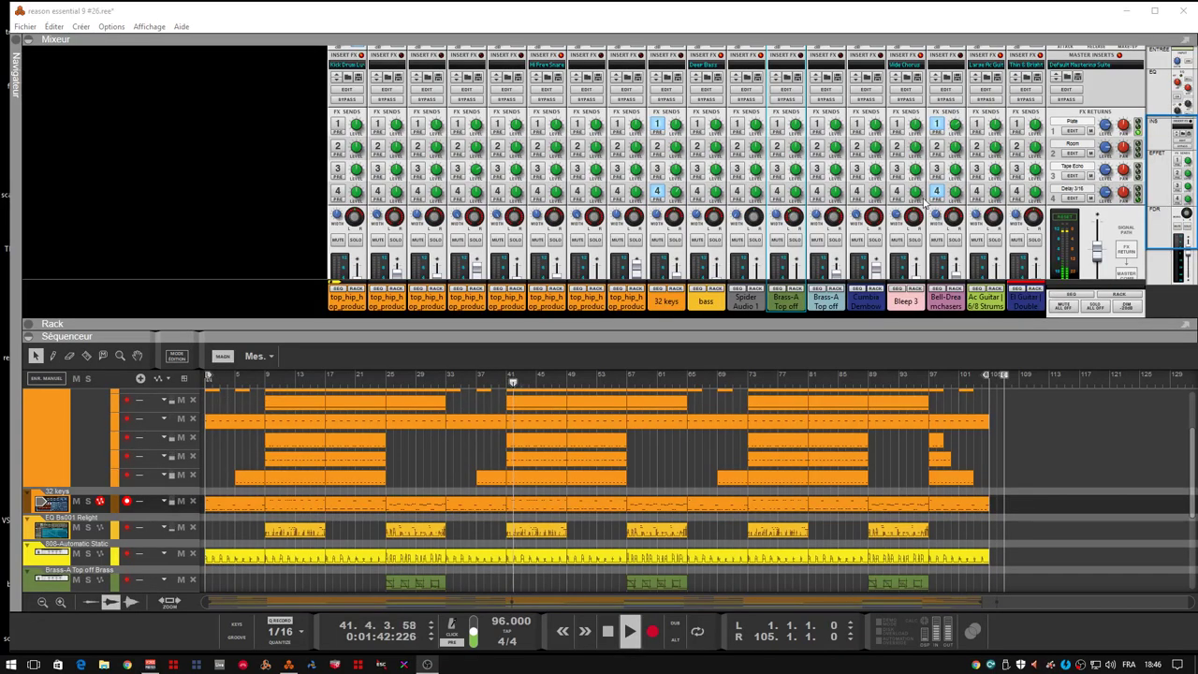
{"action": "left_click", "coordinate": [29, 40]}
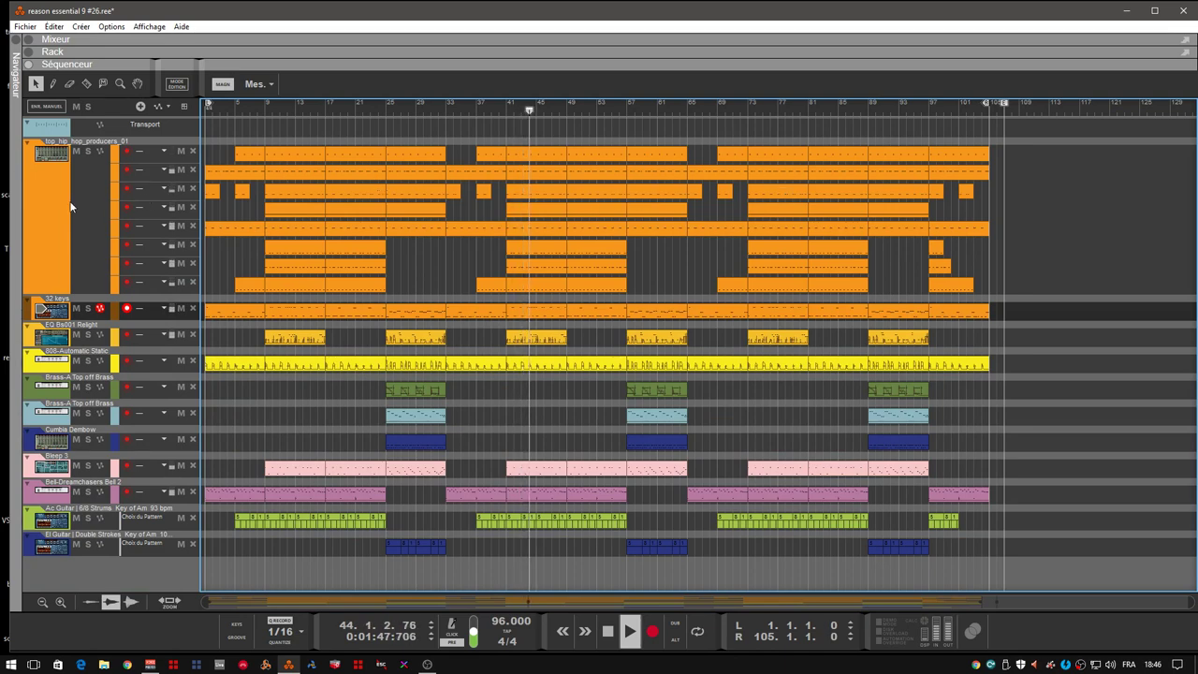
{"action": "left_click", "coordinate": [28, 40]}
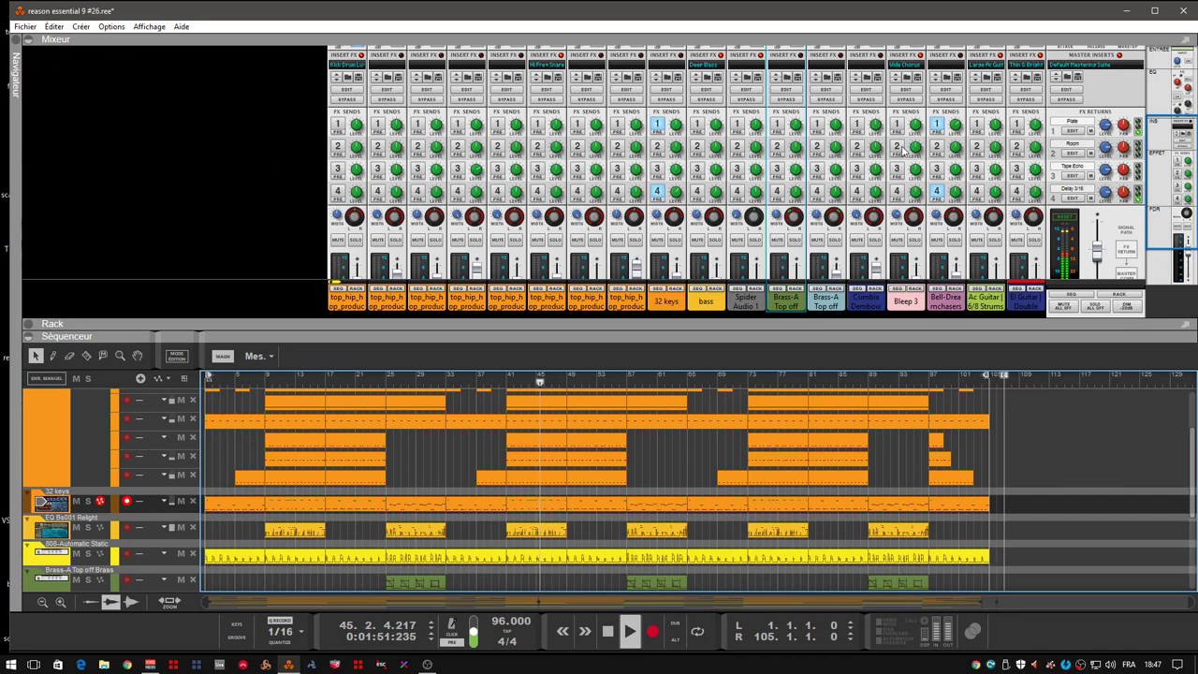
- Bring the channel faders into view in the mixer and show the Master Section in the rack
{"action": "left_click_drag", "start_coordinate": [1163, 141], "coordinate": [1175, 178]}
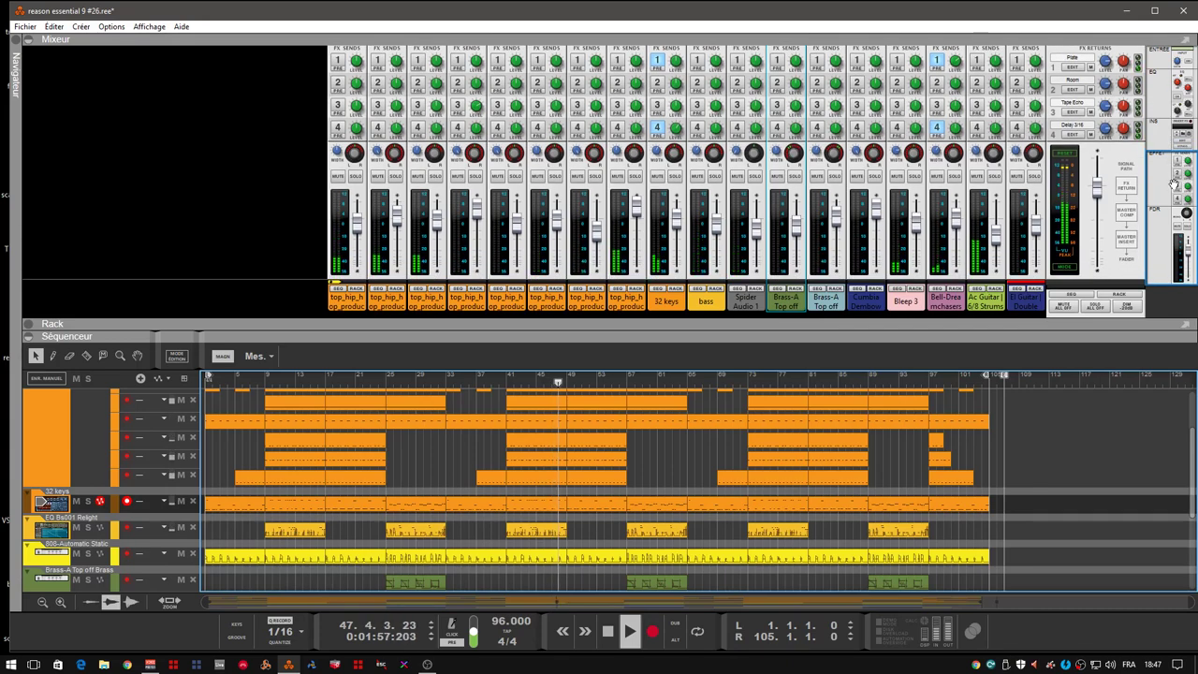
{"action": "left_click", "coordinate": [1117, 295]}
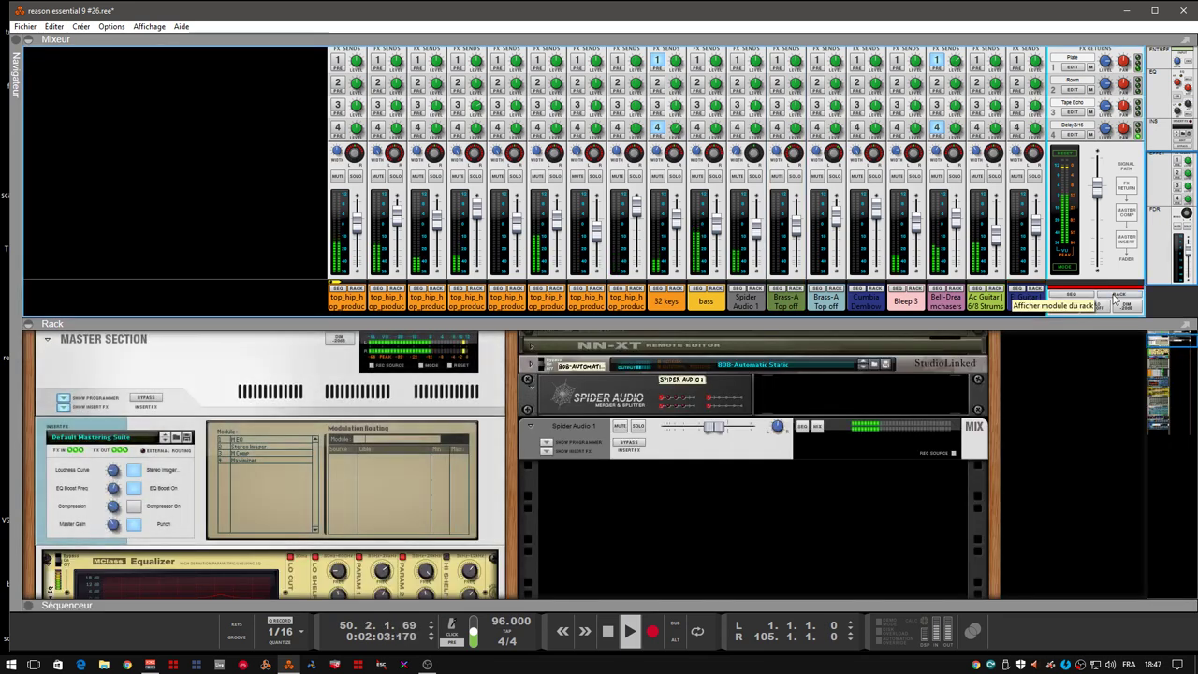
- Show the rack devices behind the first two top_hip_hop drum channels and the 32 keys channel
{"action": "left_click", "coordinate": [355, 294]}
{"action": "left_click", "coordinate": [355, 289]}
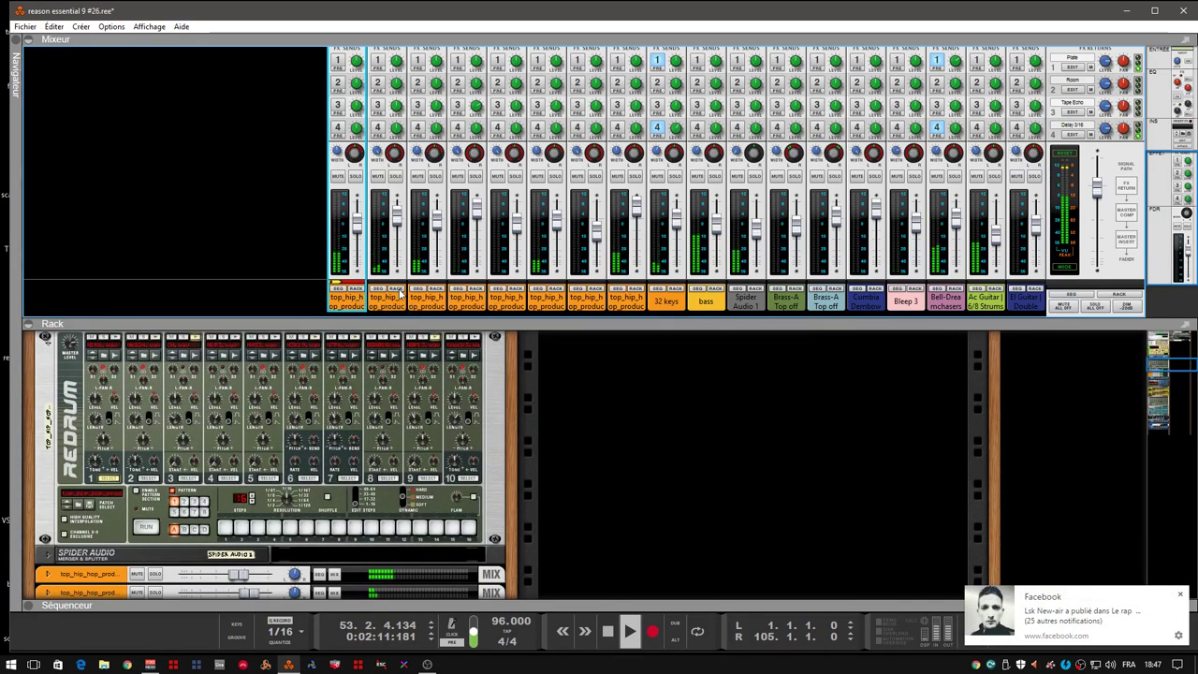
{"action": "left_click", "coordinate": [399, 290]}
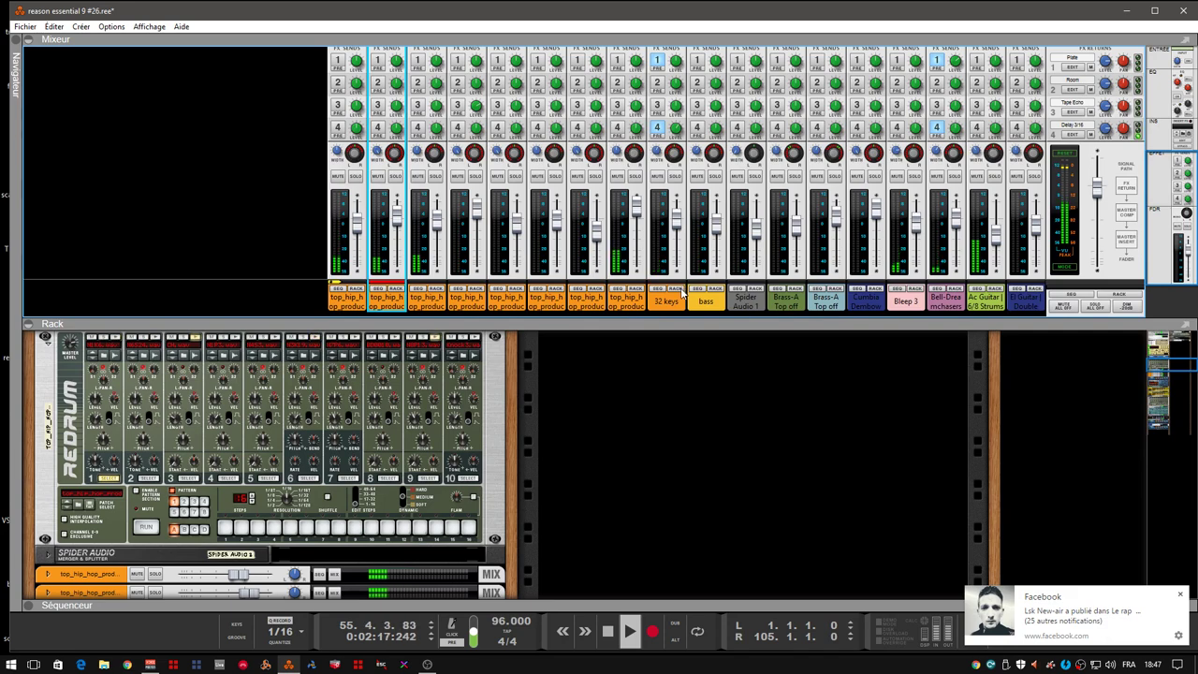
{"action": "left_click", "coordinate": [677, 289]}
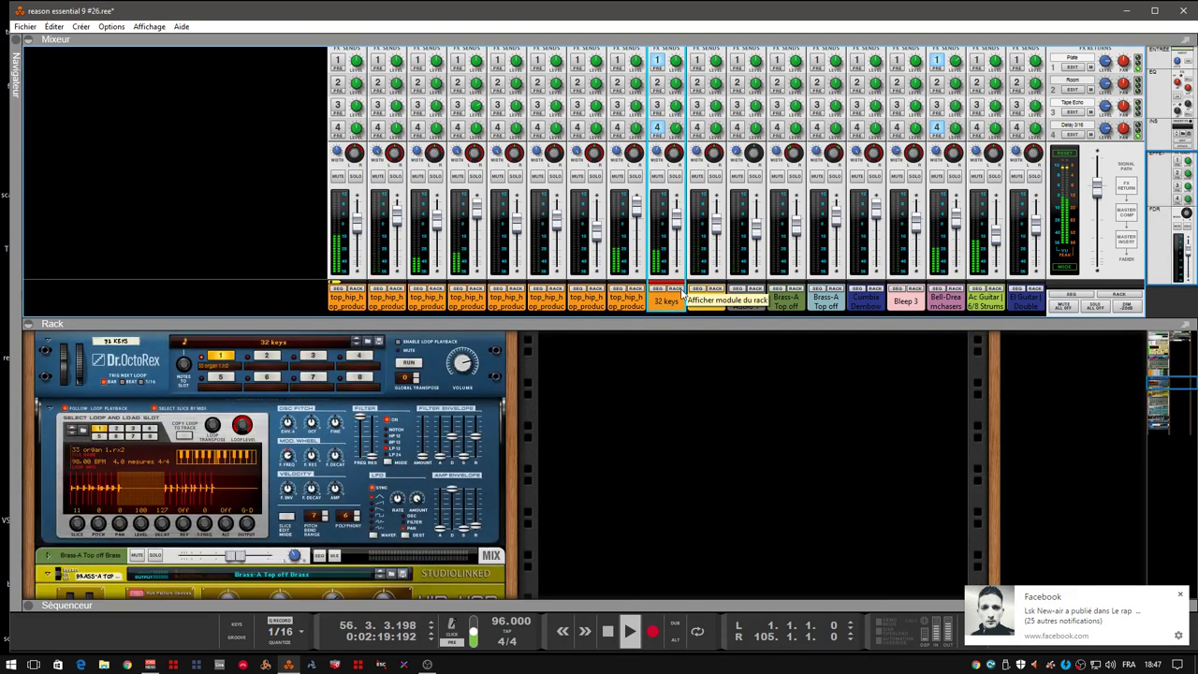
- Locate the bass channel's devices in the rack and unfold the 808-Automatic Static Woofer Workstation
{"action": "left_click", "coordinate": [714, 290]}
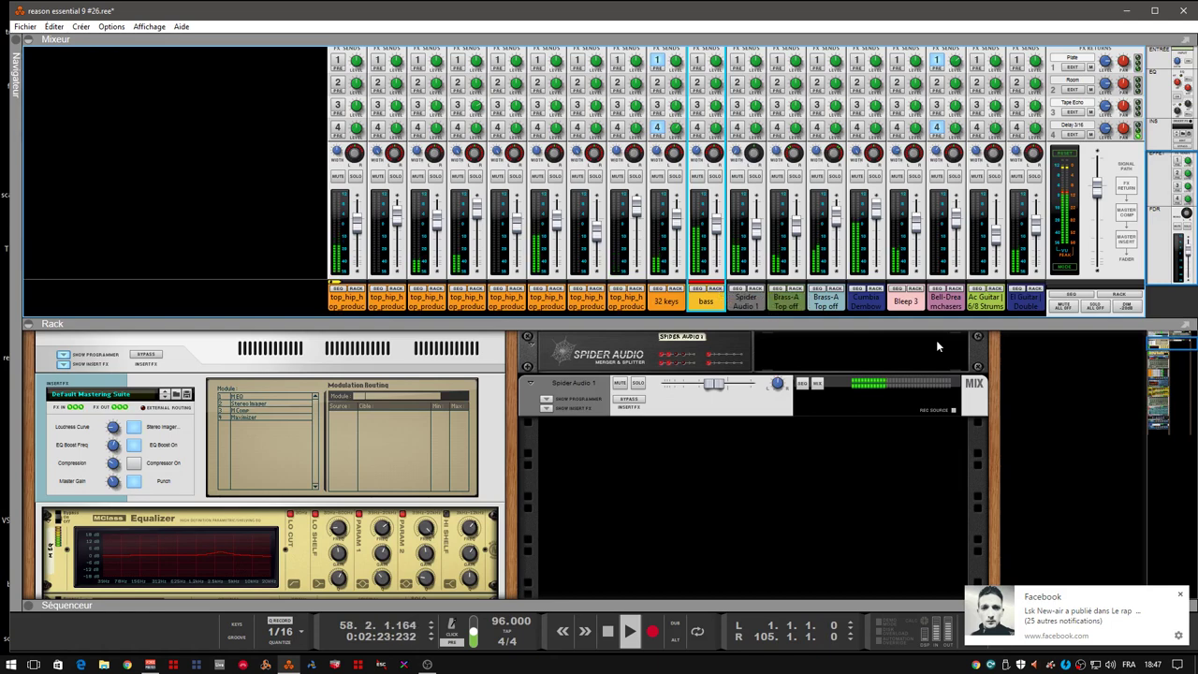
{"action": "left_click_drag", "start_coordinate": [1168, 341], "coordinate": [1165, 337]}
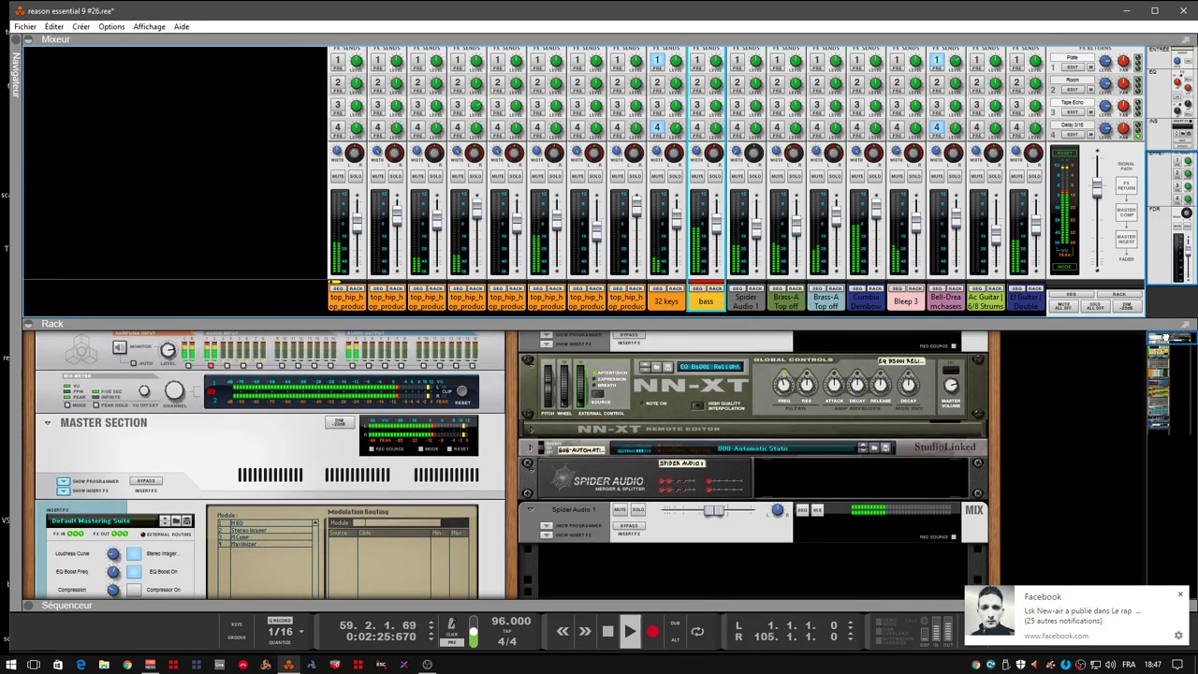
{"action": "left_click", "coordinate": [530, 449]}
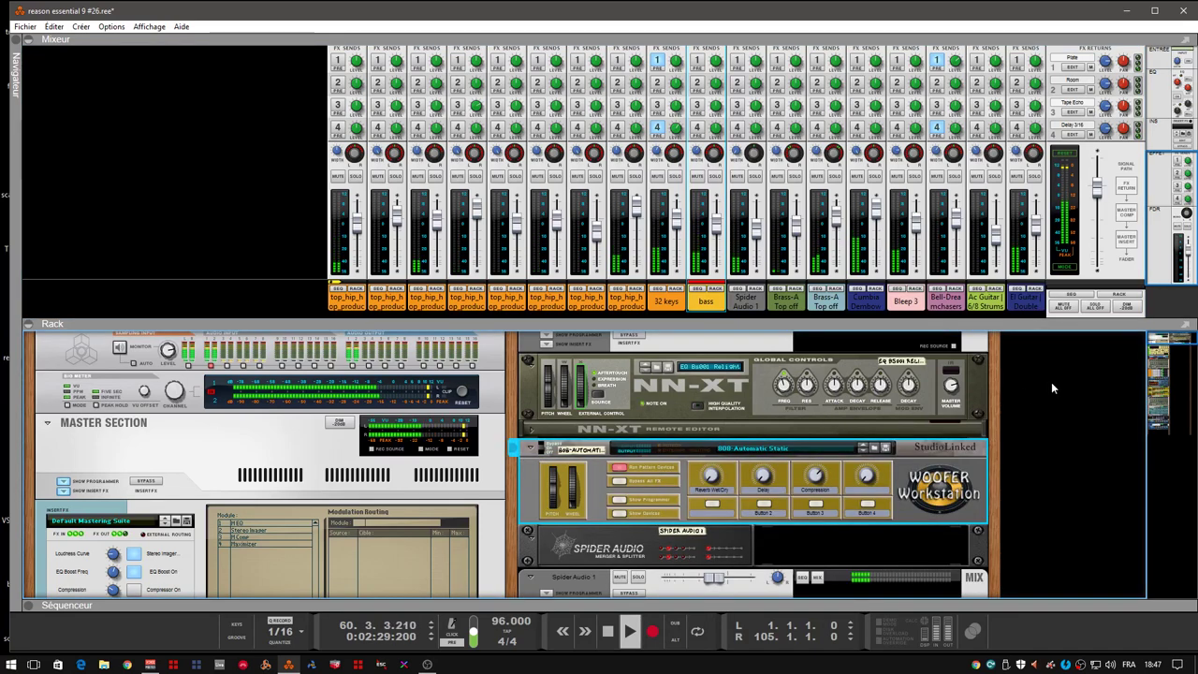
- Show the rack devices behind the Spider Audio 1 channel and the two Brass-A Top off channels
{"action": "left_click", "coordinate": [761, 294]}
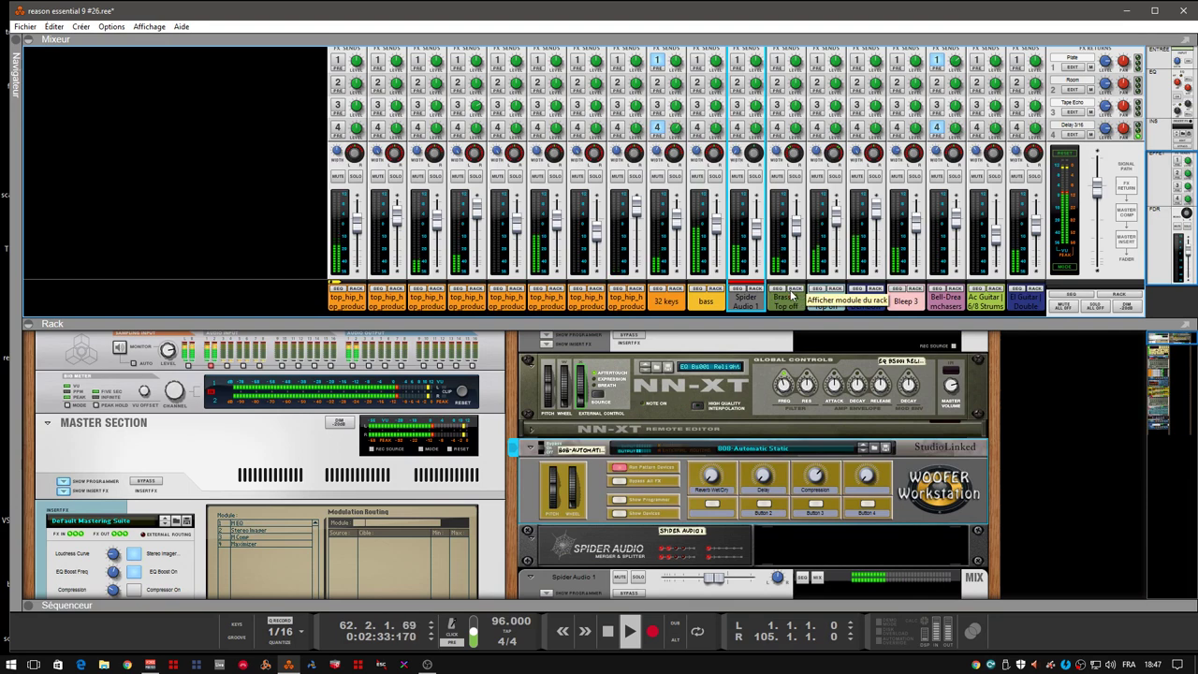
{"action": "left_click", "coordinate": [792, 293]}
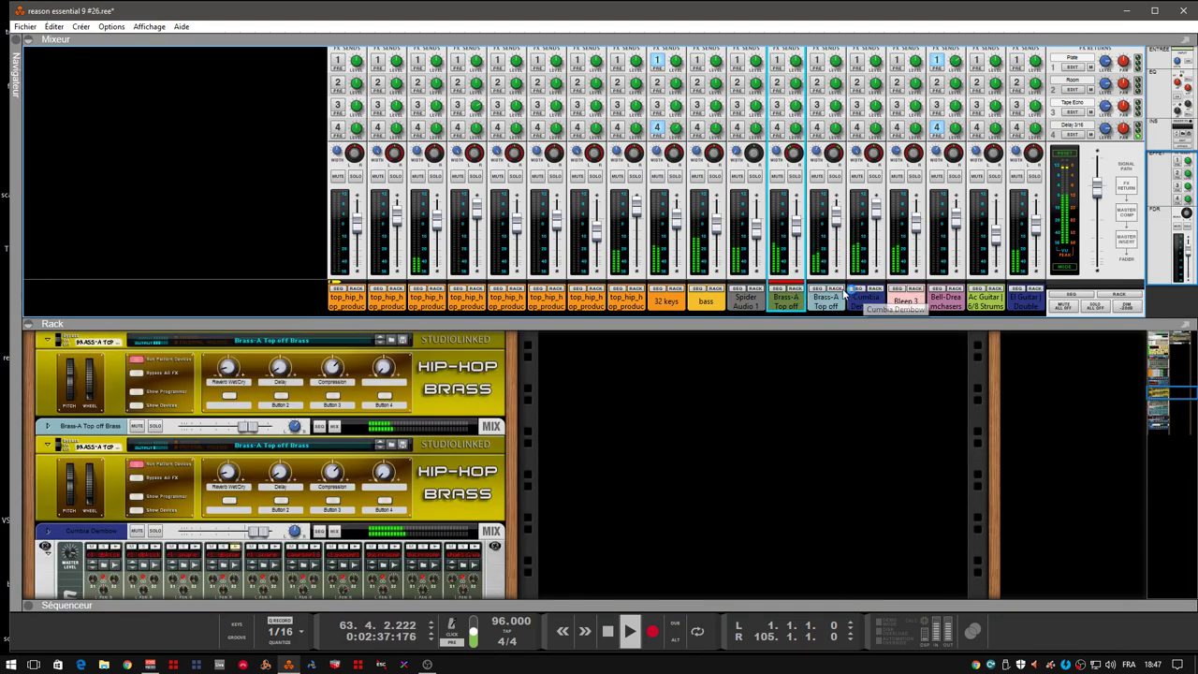
{"action": "left_click", "coordinate": [842, 293]}
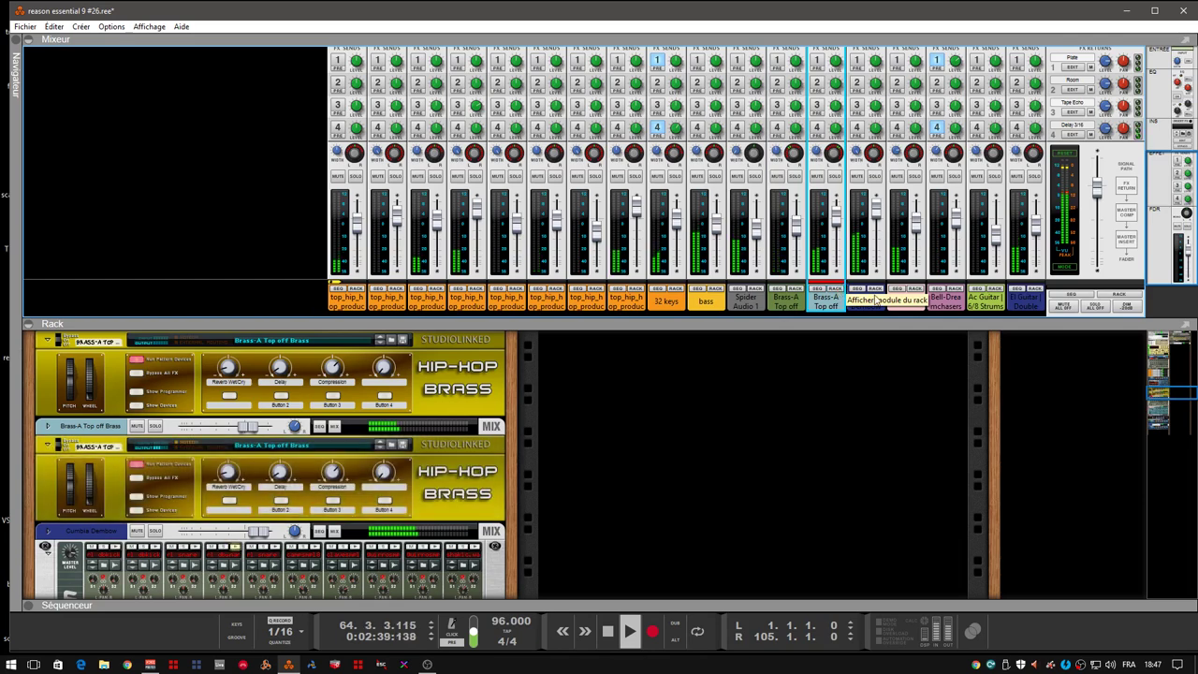
- Show the Redrum drum machine behind the Cumbia Dembow channel in the rack and dismiss the desktop notification
{"action": "left_click", "coordinate": [880, 293]}
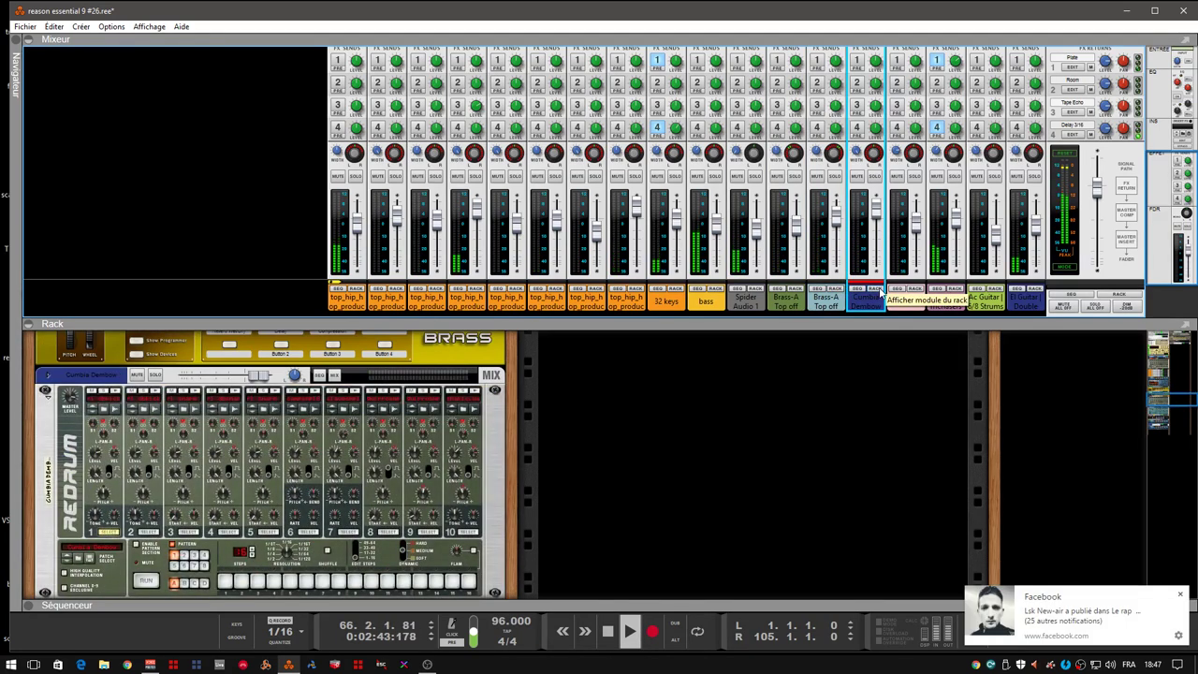
{"action": "left_click", "coordinate": [1180, 595]}
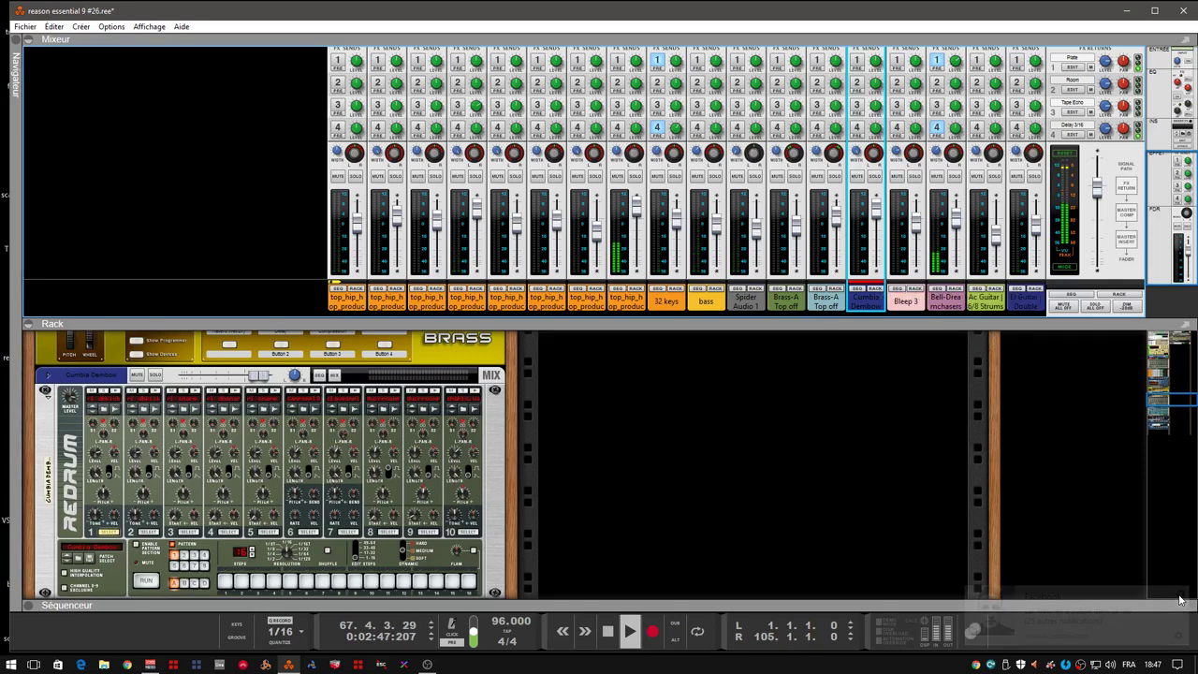
- Show the Ac Guitar 6/8 Strums channel's Dr. OctoRex in the rack and unfold its programmer section
{"action": "left_click", "coordinate": [978, 292]}
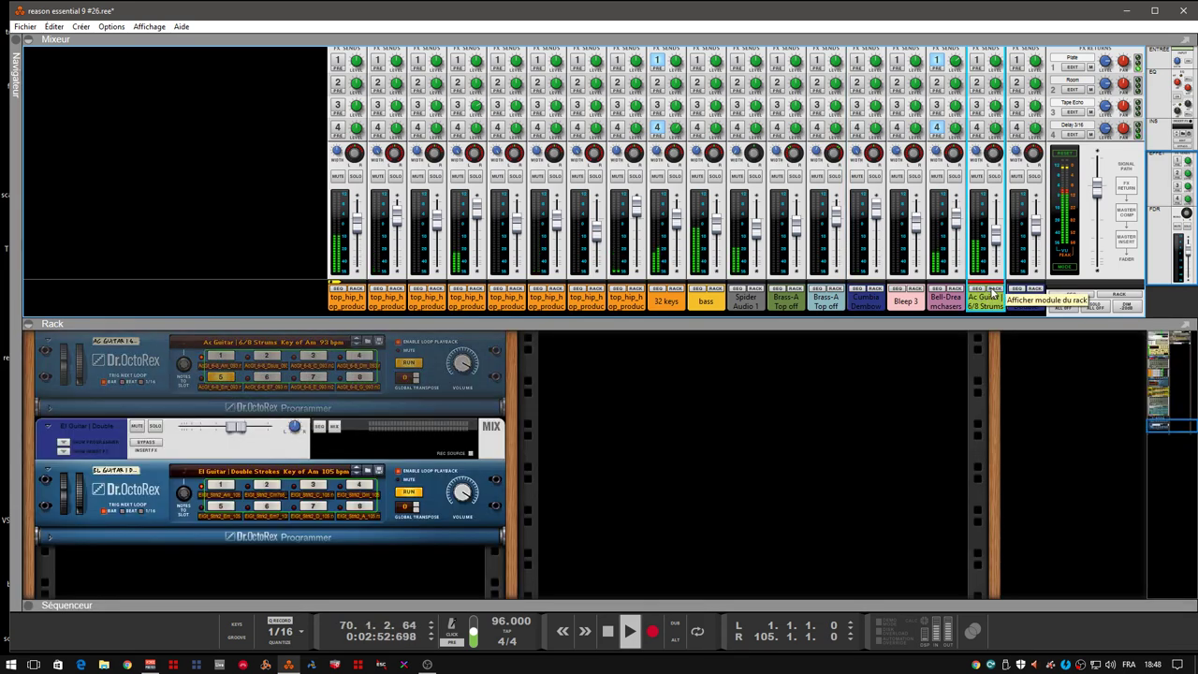
{"action": "left_click", "coordinate": [993, 290]}
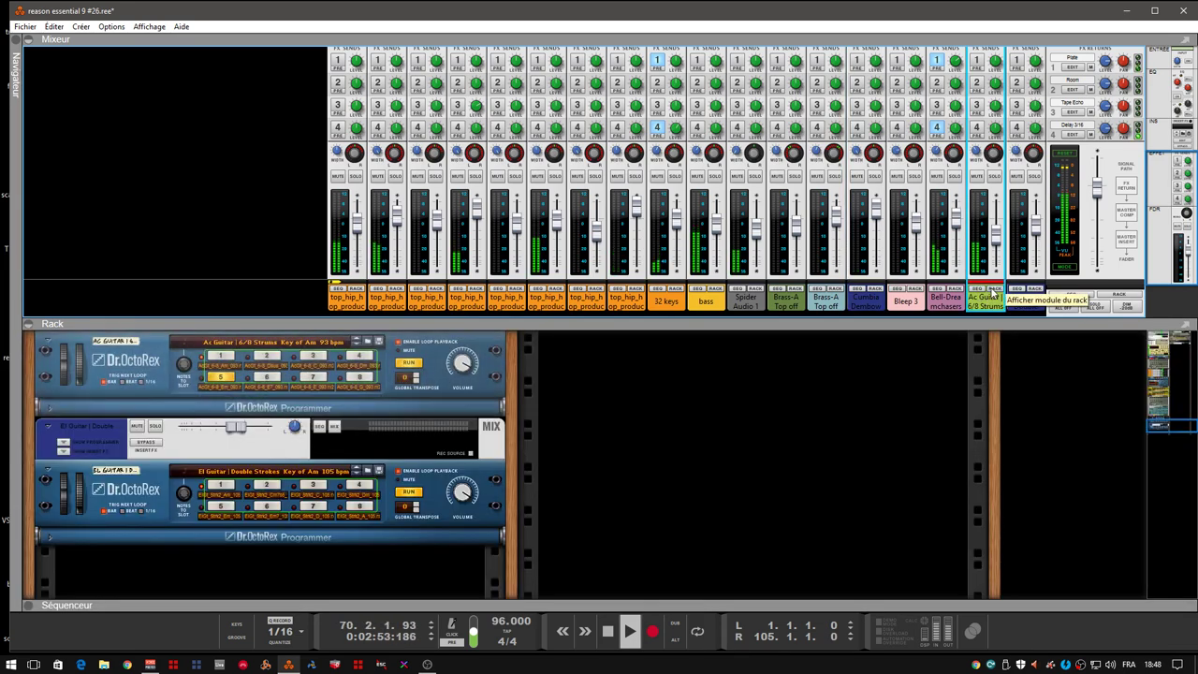
{"action": "left_click", "coordinate": [49, 408]}
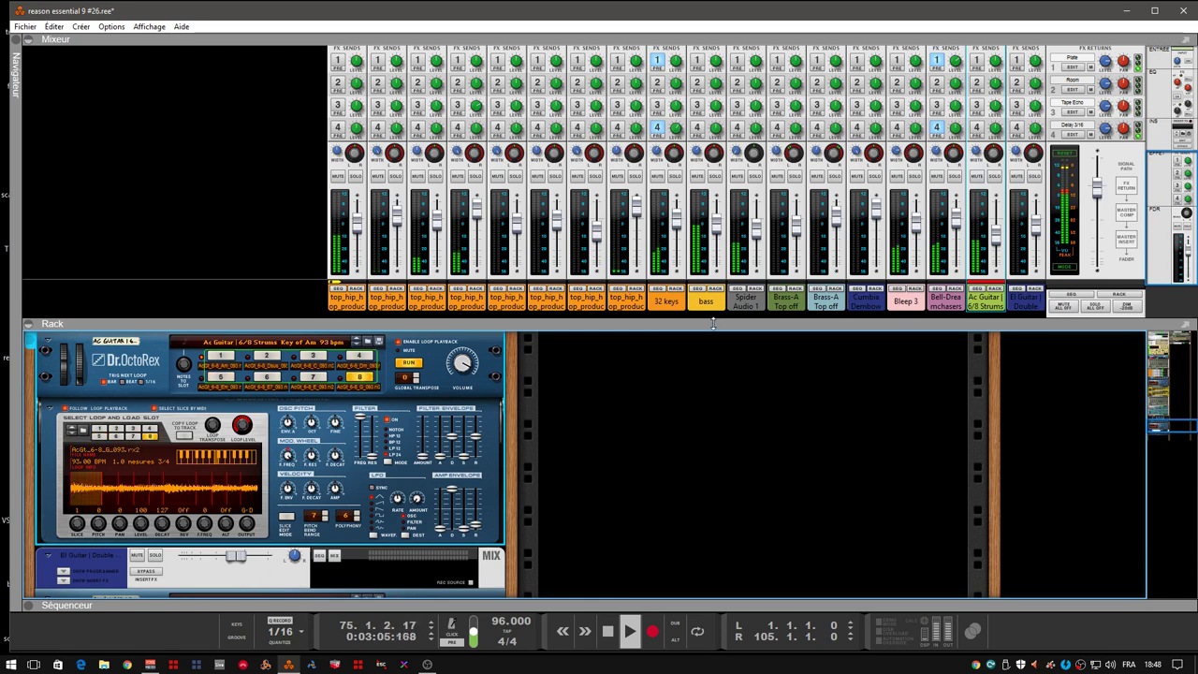
- Show the El Guitar Double channel's Dr. OctoRex in the rack and unfold its programmer section
{"action": "left_click", "coordinate": [1033, 294]}
{"action": "left_click", "coordinate": [1033, 293]}
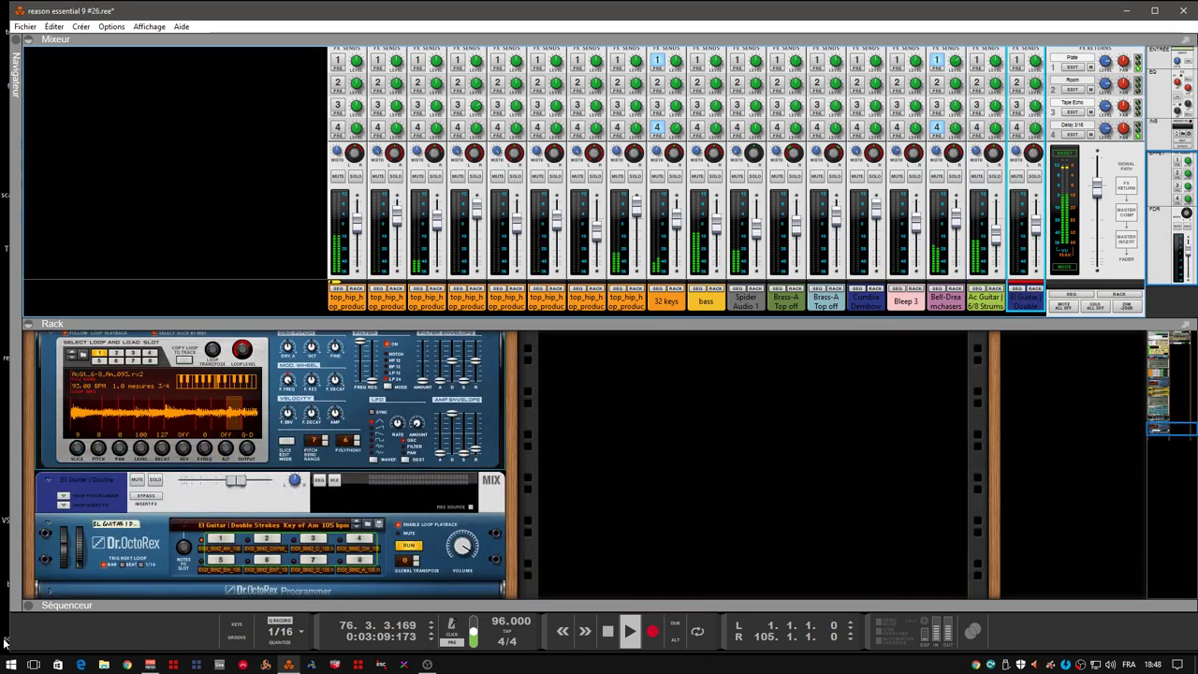
{"action": "left_click", "coordinate": [40, 589]}
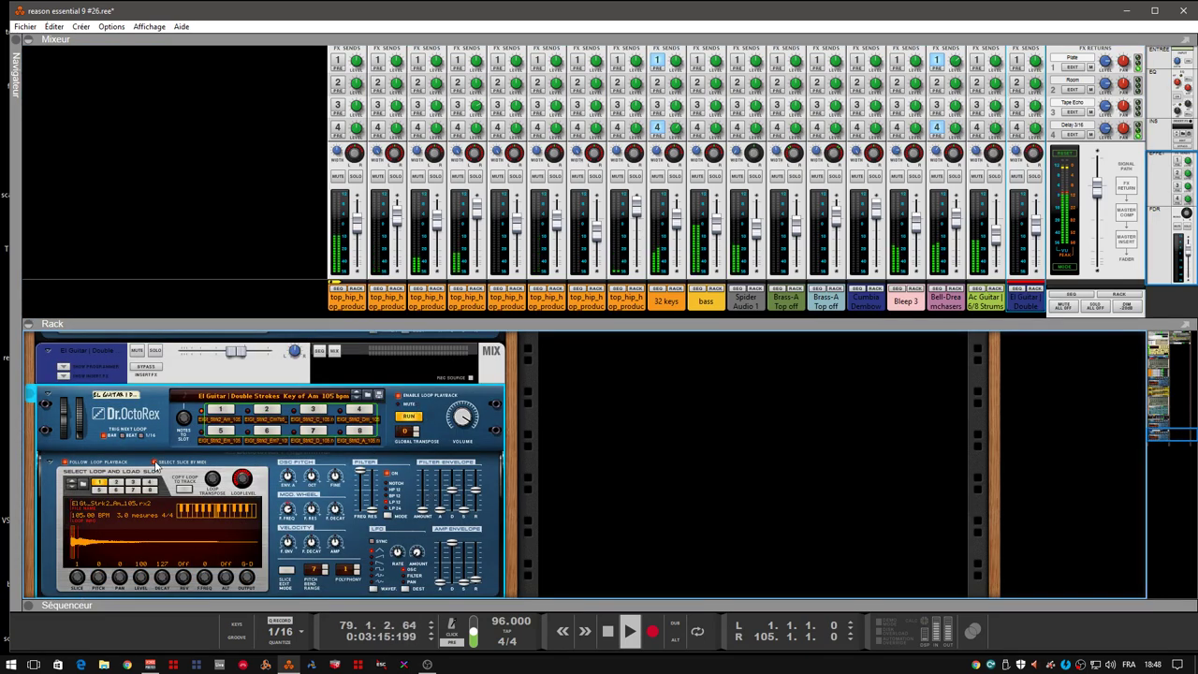
- Show the rack devices behind the Ac Guitar, Bell-Dreamchasers, Bleep 3 and Cumbia Dembow channels, one after another
{"action": "left_click", "coordinate": [998, 296]}
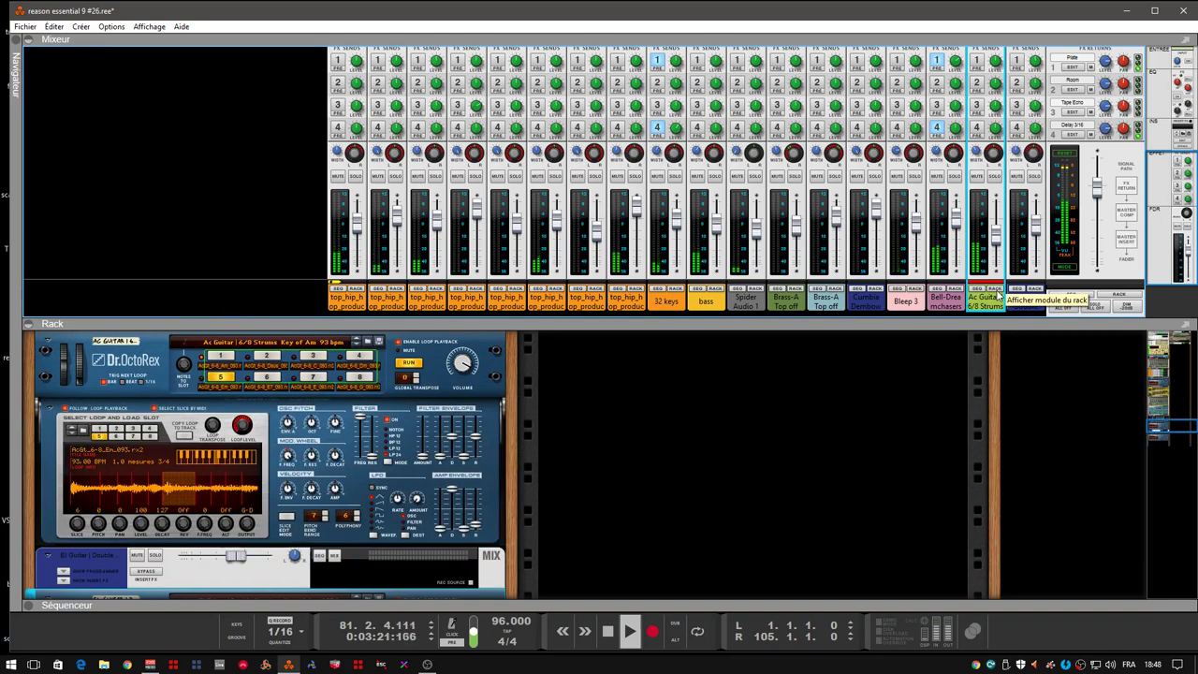
{"action": "left_click", "coordinate": [945, 298]}
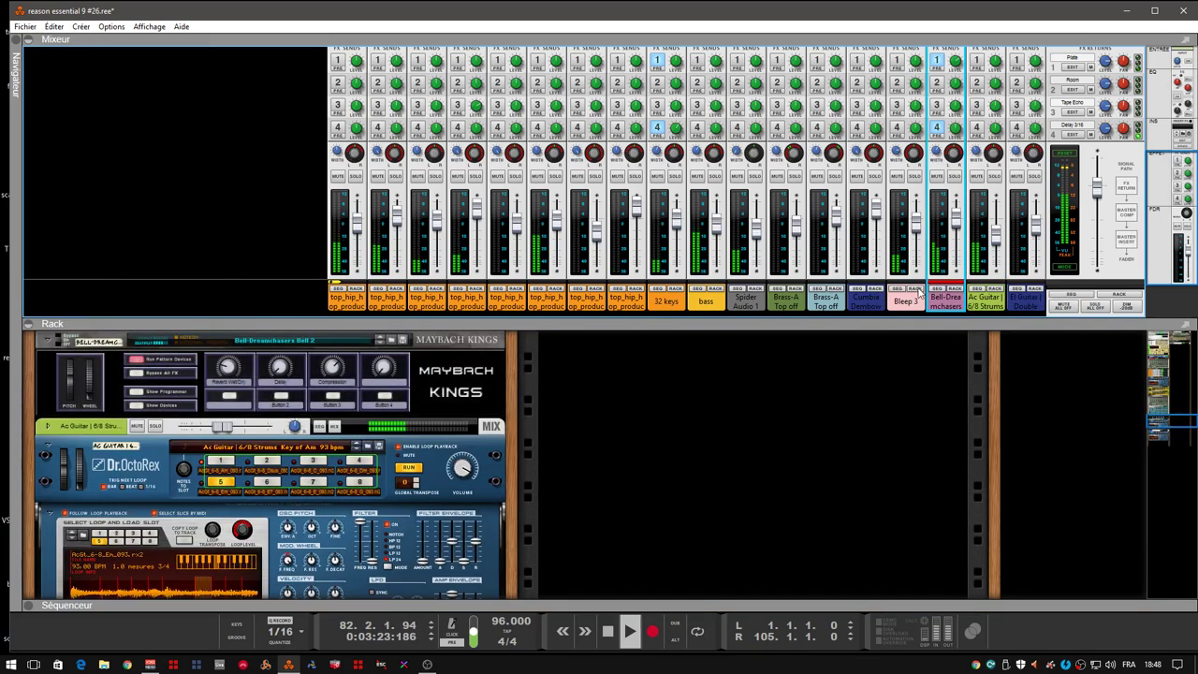
{"action": "left_click", "coordinate": [917, 296]}
{"action": "left_click", "coordinate": [876, 296]}
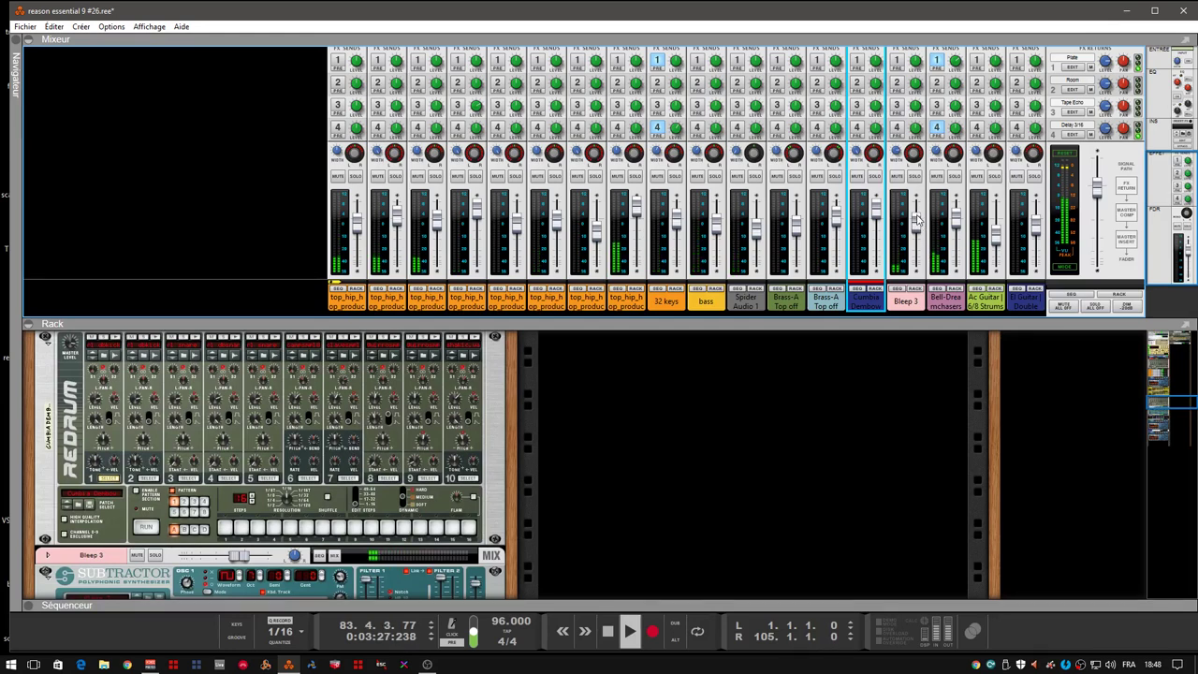
- Lower the Bleep 3 channel's level to -3.17 dB, and mute and unmute the channel to compare the mix
{"action": "mouse_move", "coordinate": [917, 222]}
{"action": "left_click_drag", "start_coordinate": [917, 221], "coordinate": [918, 224]}
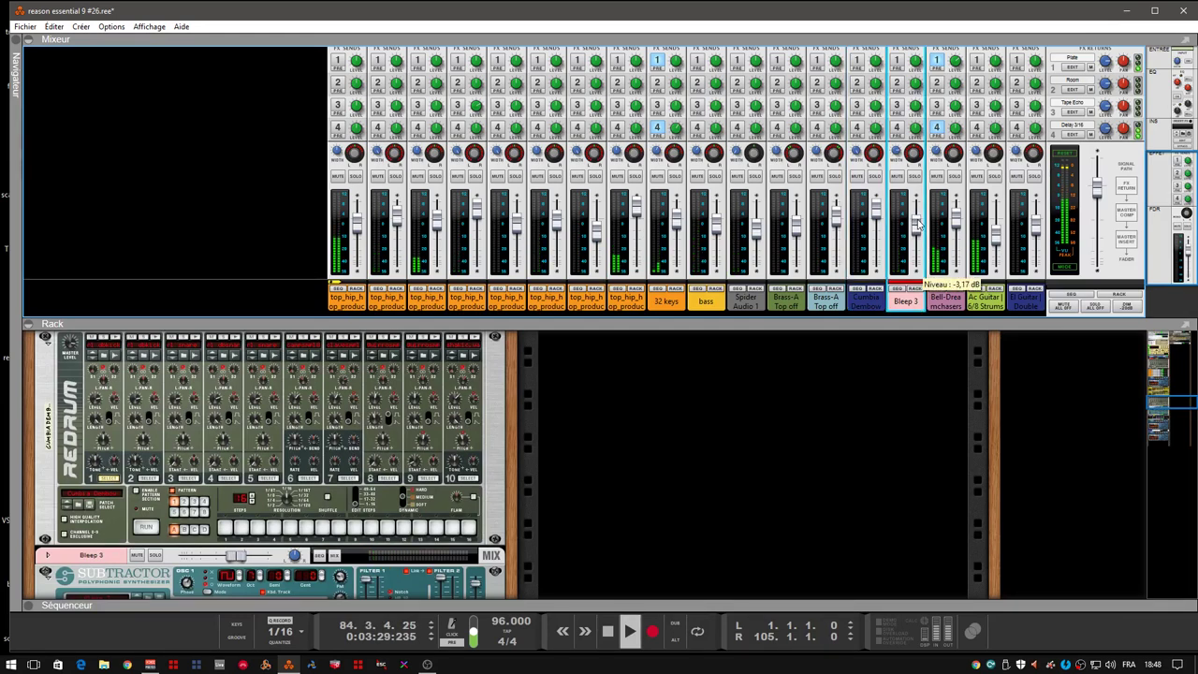
{"action": "left_click", "coordinate": [895, 178]}
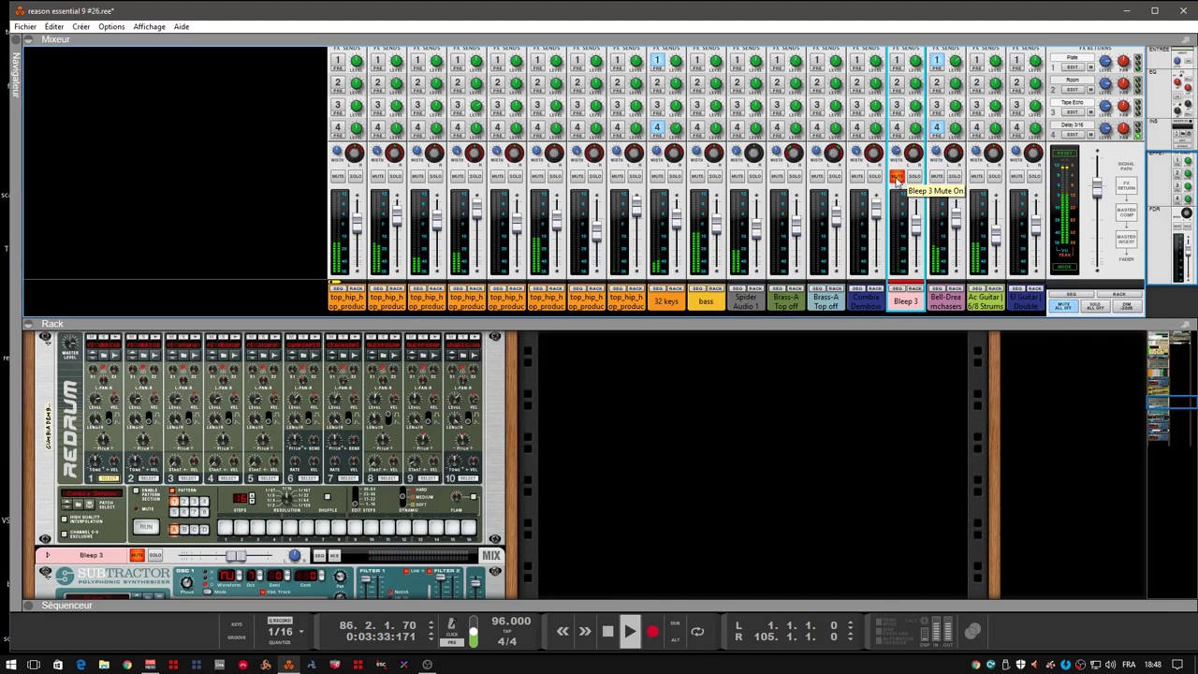
{"action": "left_click", "coordinate": [895, 178]}
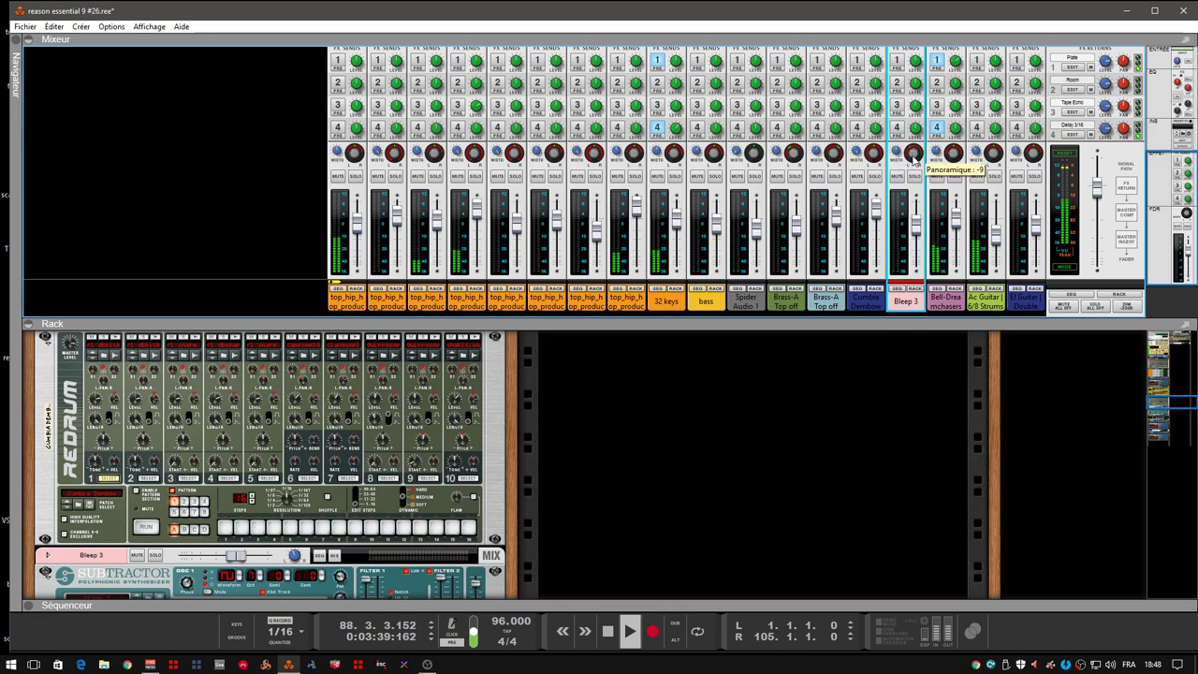
- Raise the Bleep 3 channel's level slightly and check the Bell-Dreamchasers channel's pan and level
{"action": "left_click", "coordinate": [951, 152]}
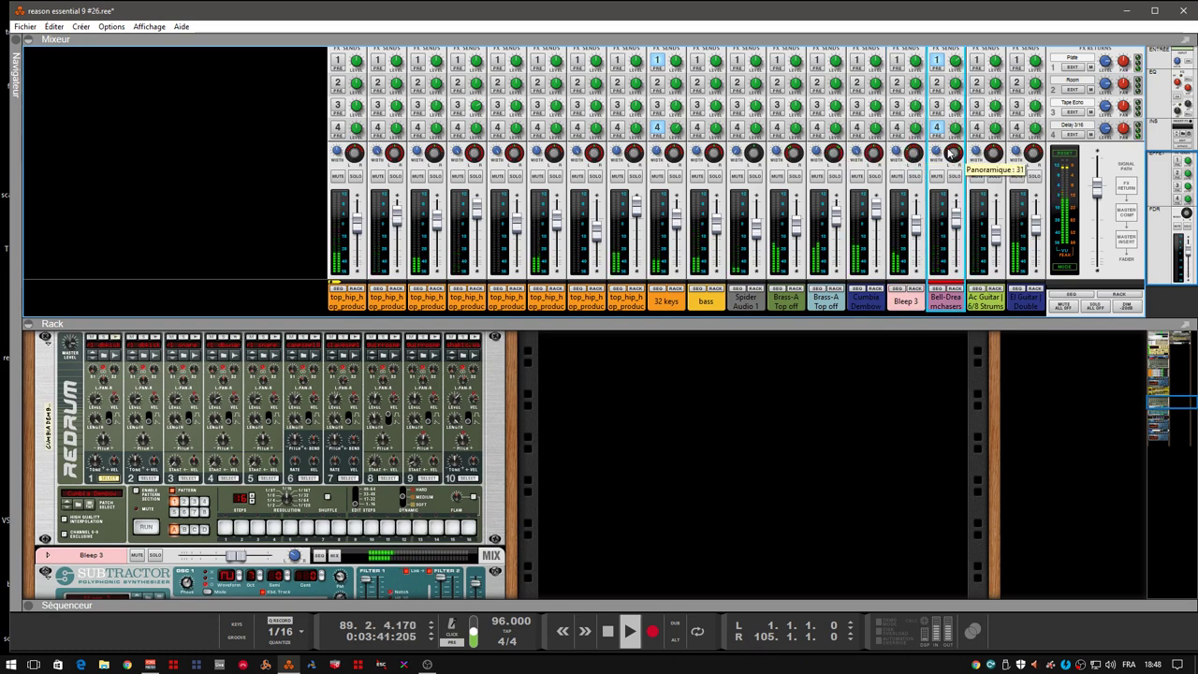
{"action": "left_click_drag", "start_coordinate": [950, 152], "coordinate": [951, 154]}
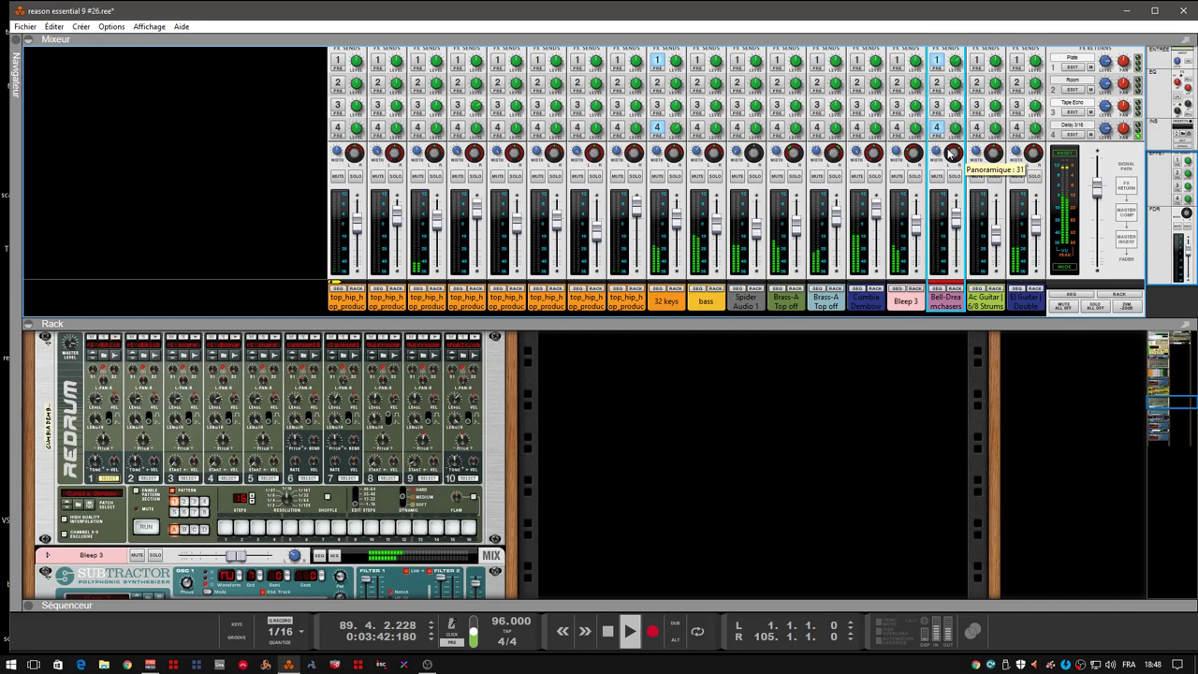
{"action": "mouse_move", "coordinate": [919, 227]}
{"action": "left_mouse_down"}
{"action": "mouse_move", "coordinate": [954, 221]}
{"action": "mouse_move", "coordinate": [916, 222]}
{"action": "left_mouse_up"}
{"action": "left_click", "coordinate": [955, 222]}
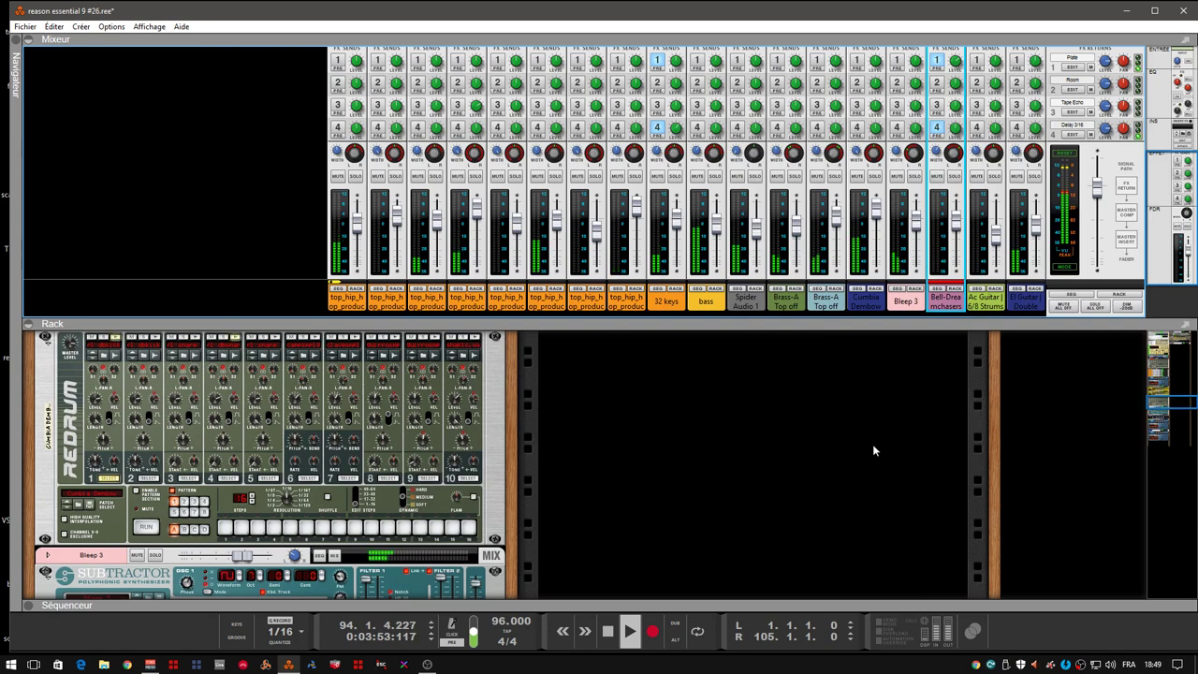
- Open the sequencer below the mixer at the Master Section track to show the song arrangement
{"action": "key", "text": "F6"}
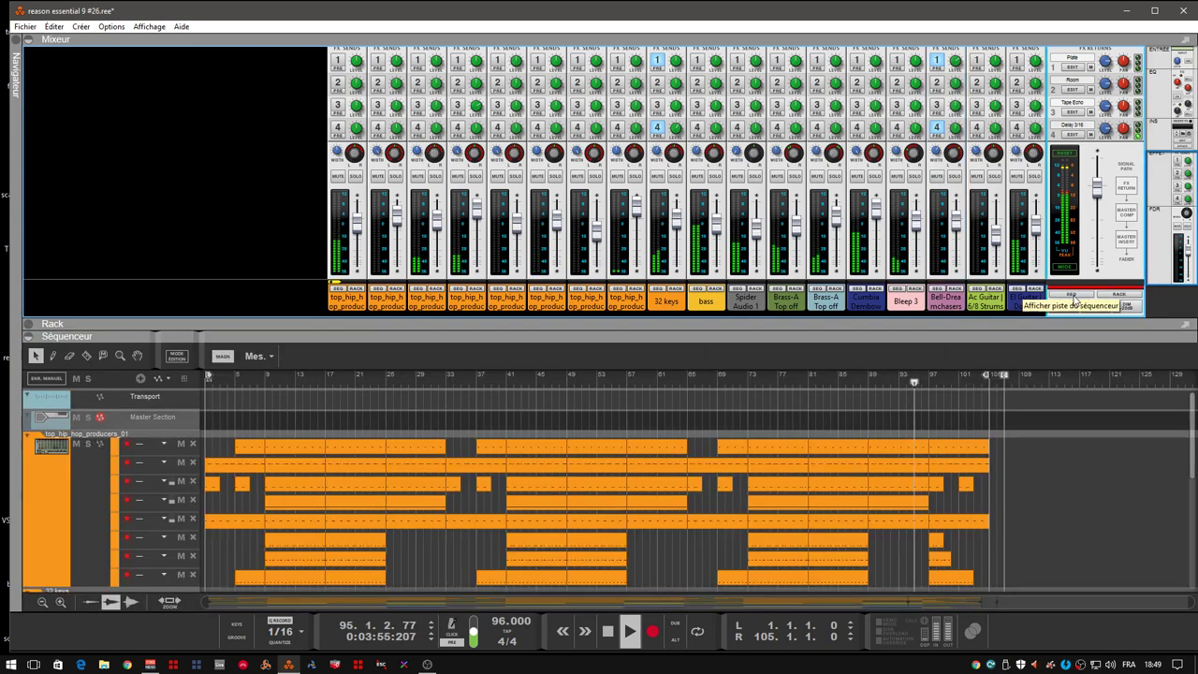